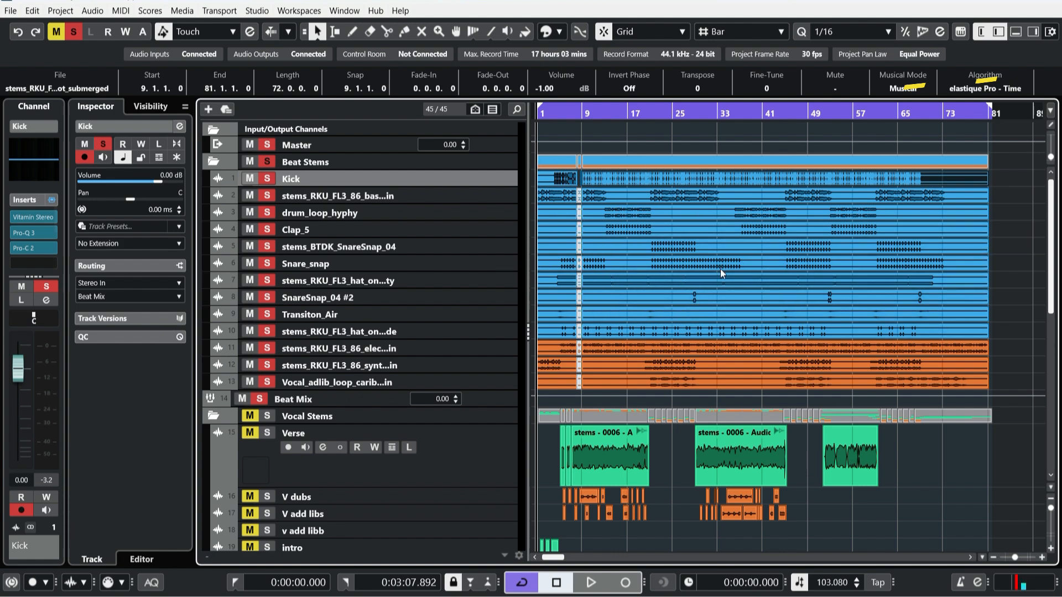
- Look through the project's beat stem and vocal stem tracks, down to the group tracks and FX channels
{"action": "scroll", "coordinate": [720, 269], "scroll_direction": "down", "scroll_amount": 5}
{"action": "scroll", "coordinate": [727, 286], "scroll_direction": "up", "scroll_amount": 5}
{"action": "scroll", "coordinate": [574, 365], "scroll_direction": "down", "scroll_amount": 6}
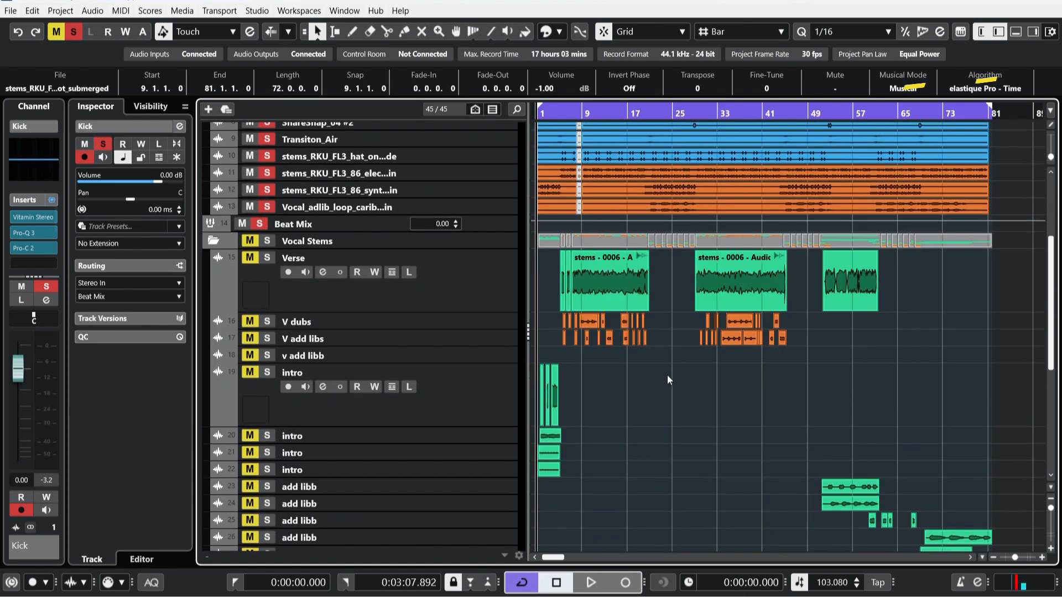
{"action": "scroll", "coordinate": [673, 477], "scroll_direction": "down", "scroll_amount": 5}
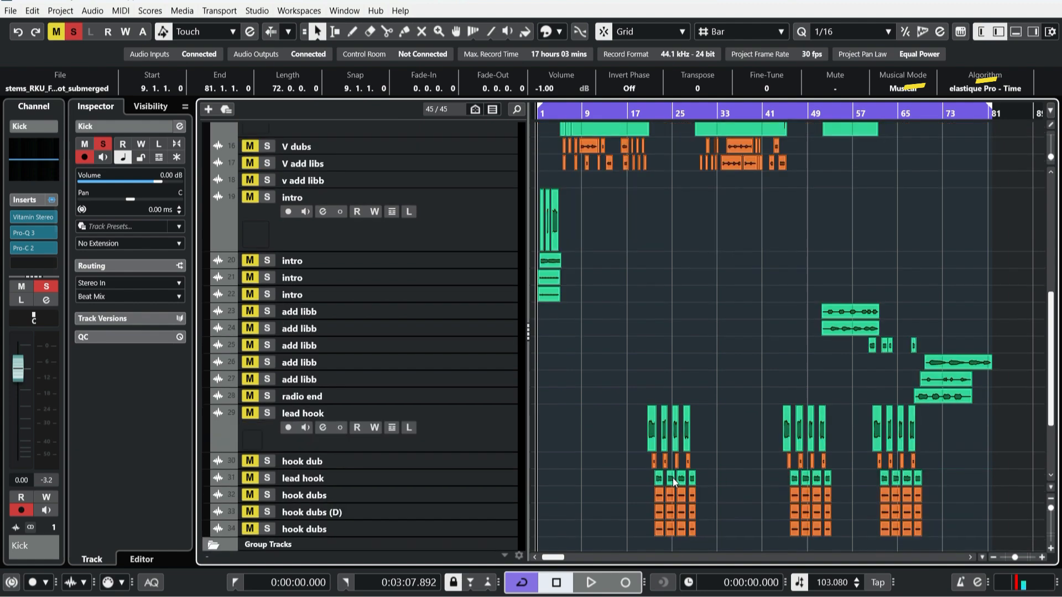
{"action": "scroll", "coordinate": [575, 394], "scroll_direction": "up", "scroll_amount": 11}
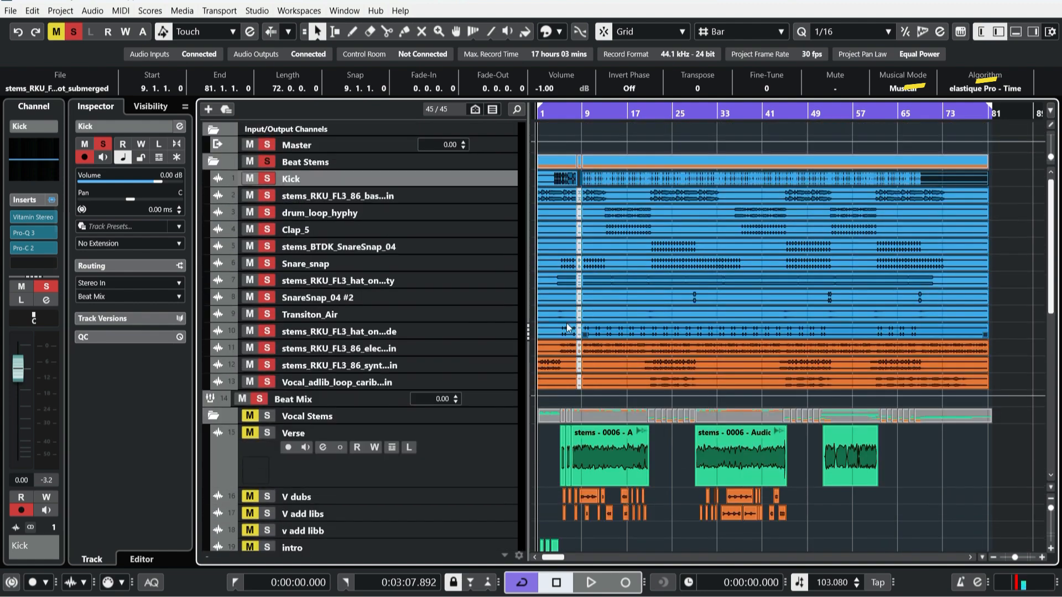
{"action": "scroll", "coordinate": [653, 234], "scroll_direction": "down", "scroll_amount": 8}
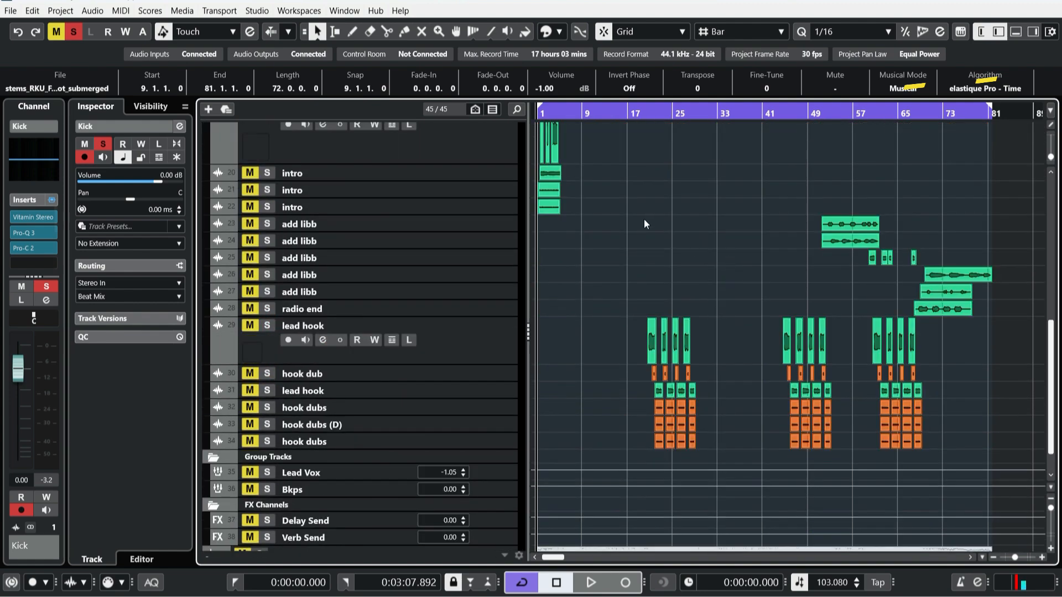
{"action": "scroll", "coordinate": [644, 218], "scroll_direction": "up", "scroll_amount": 9}
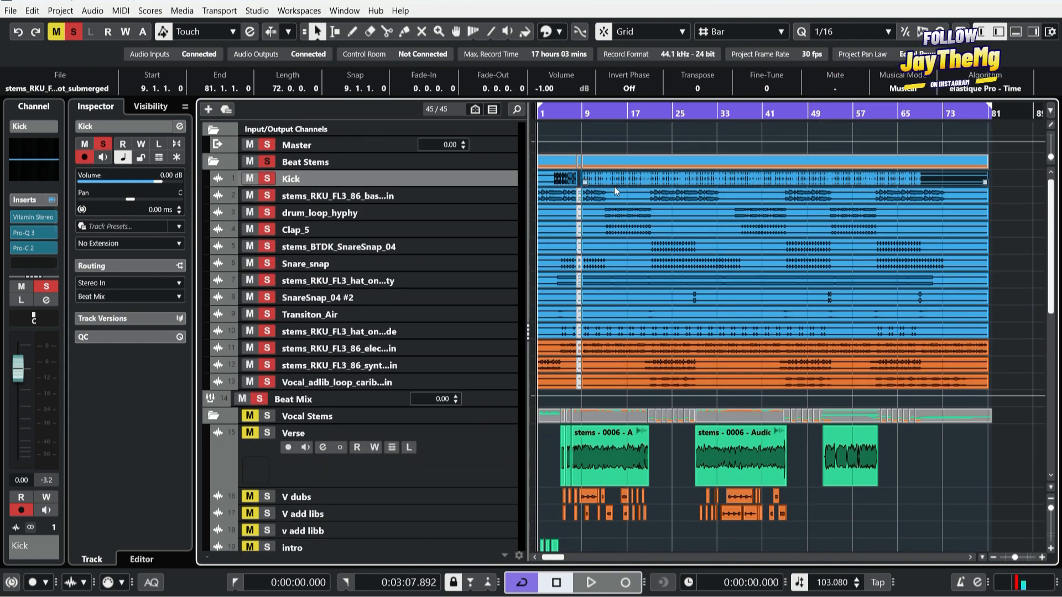
{"action": "scroll", "coordinate": [605, 310], "scroll_direction": "down", "scroll_amount": 5}
{"action": "scroll", "coordinate": [608, 380], "scroll_direction": "up", "scroll_amount": 5}
{"action": "scroll", "coordinate": [612, 219], "scroll_direction": "down", "scroll_amount": 5}
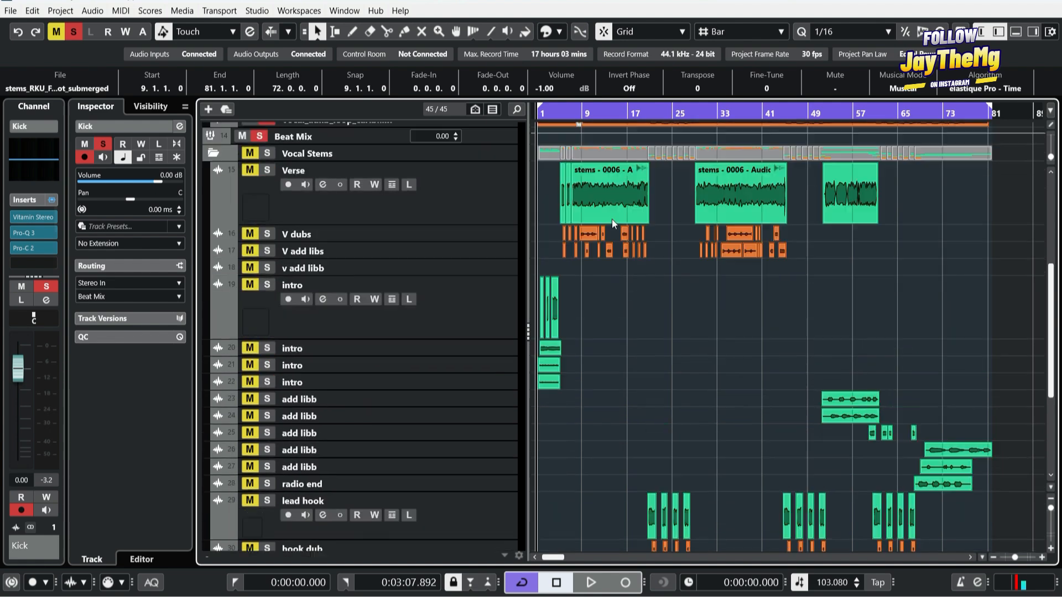
{"action": "scroll", "coordinate": [619, 185], "scroll_direction": "up", "scroll_amount": 5}
{"action": "scroll", "coordinate": [647, 220], "scroll_direction": "down", "scroll_amount": 7}
{"action": "scroll", "coordinate": [647, 221], "scroll_direction": "up", "scroll_amount": 7}
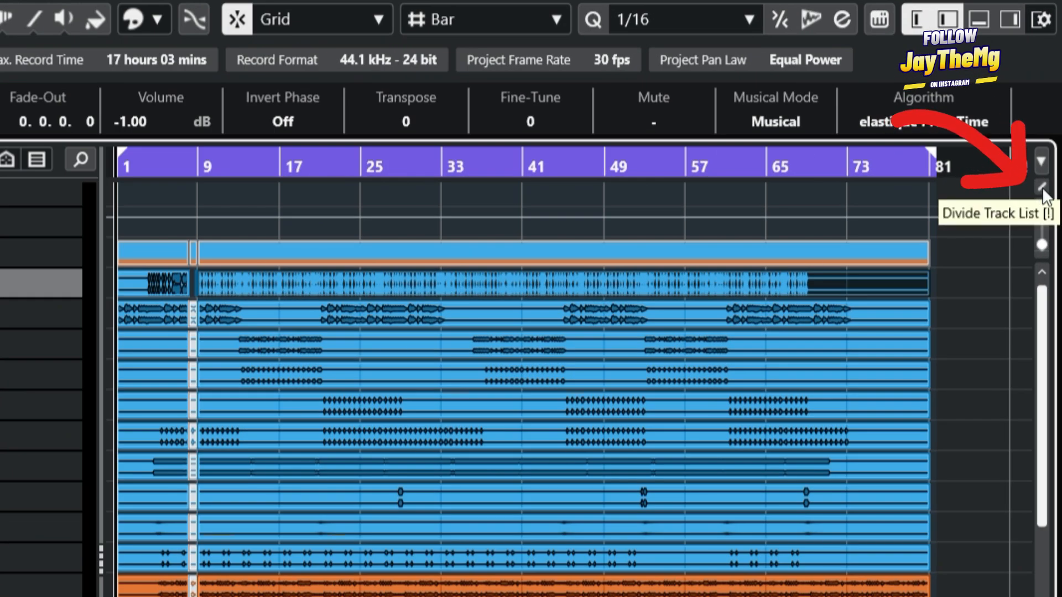
- Divide the track list into an upper and a lower section
{"action": "left_click", "coordinate": [1040, 187]}
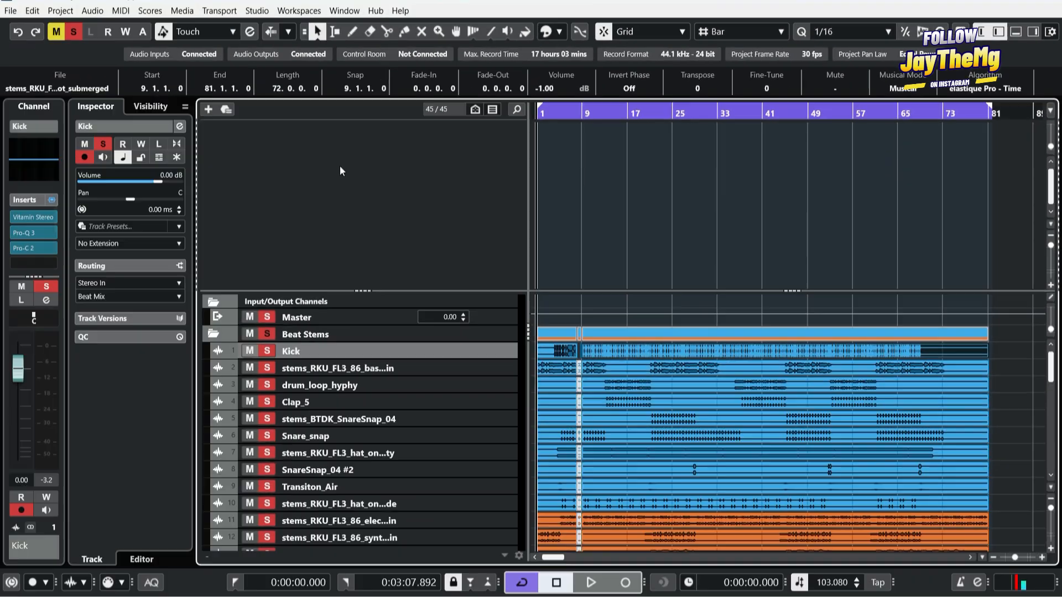
{"action": "scroll", "coordinate": [431, 384], "scroll_direction": "down", "scroll_amount": 2}
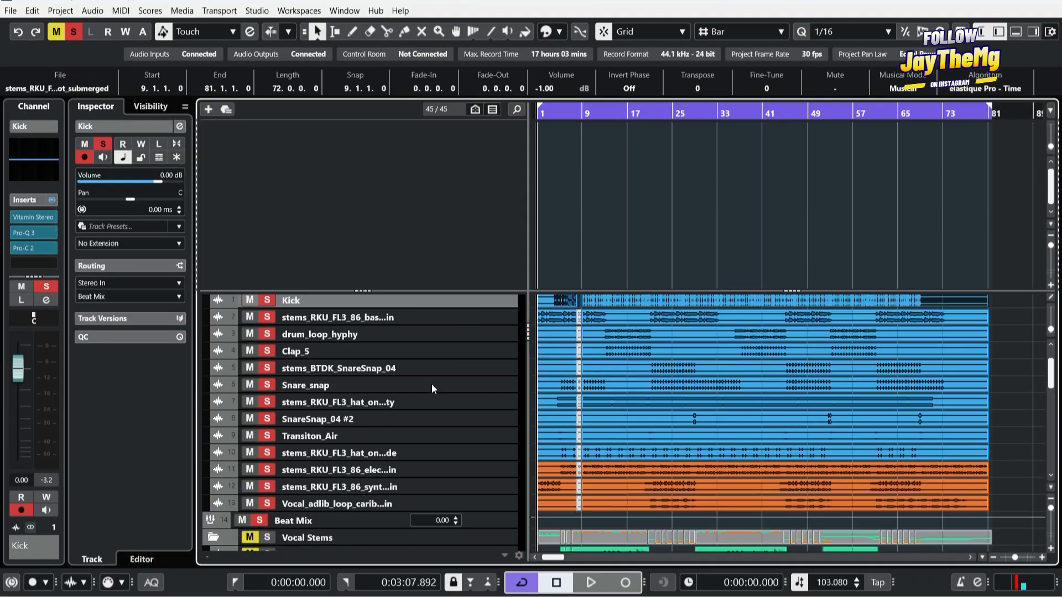
{"action": "scroll", "coordinate": [435, 376], "scroll_direction": "up", "scroll_amount": 2}
- Select the Beat Stems folder with all its tracks through Vocal_adlib_loop and move them into the upper track list section
{"action": "left_click", "coordinate": [398, 333]}
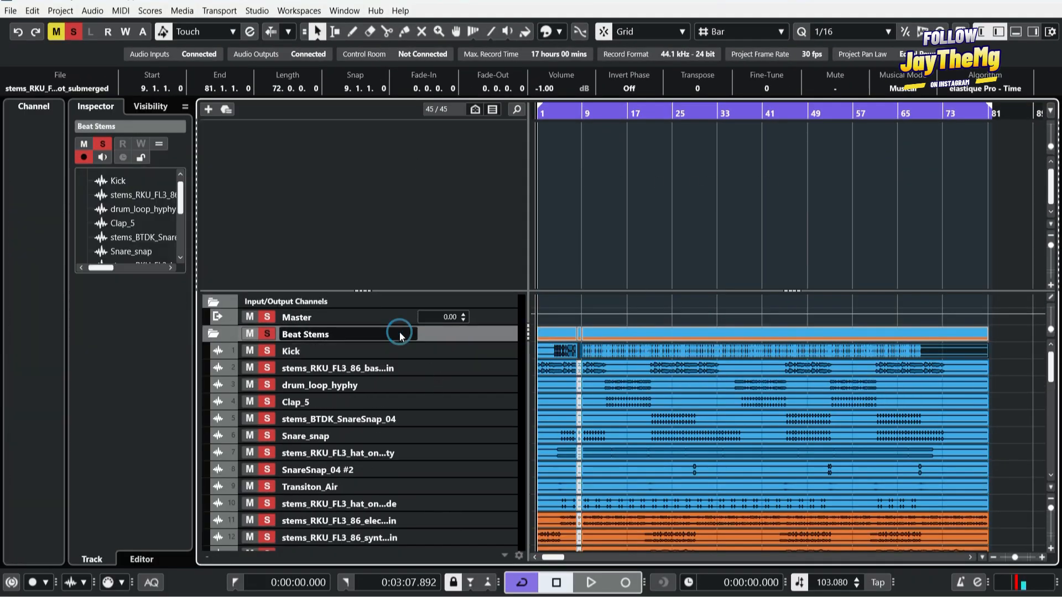
{"action": "scroll", "coordinate": [447, 392], "scroll_direction": "down", "scroll_amount": 3}
{"action": "left_click", "coordinate": [467, 452], "text": "shift"}
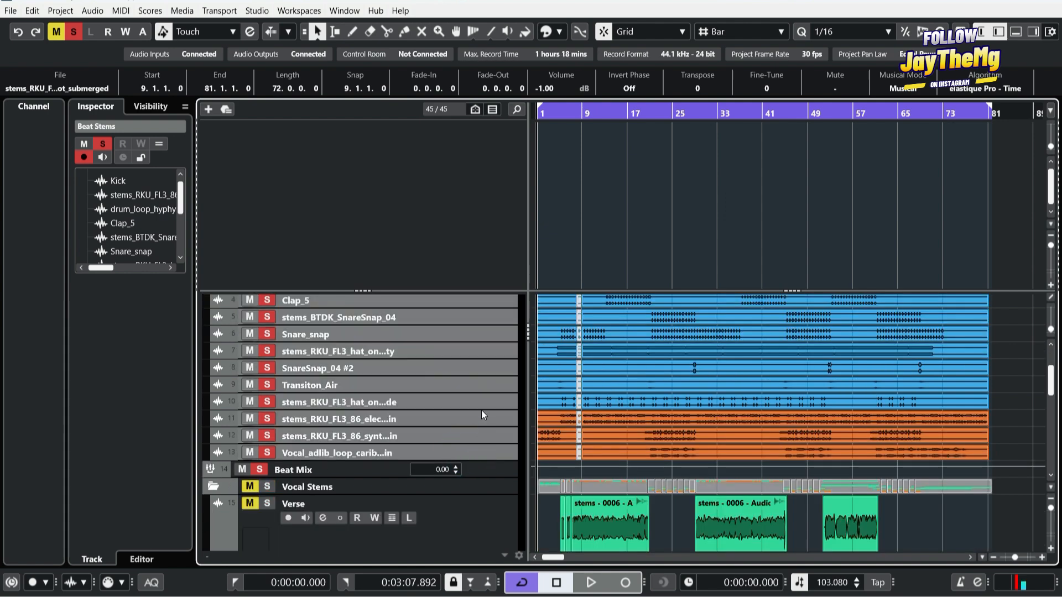
{"action": "scroll", "coordinate": [481, 410], "scroll_direction": "up", "scroll_amount": 3}
{"action": "left_click_drag", "start_coordinate": [432, 329], "coordinate": [446, 204]}
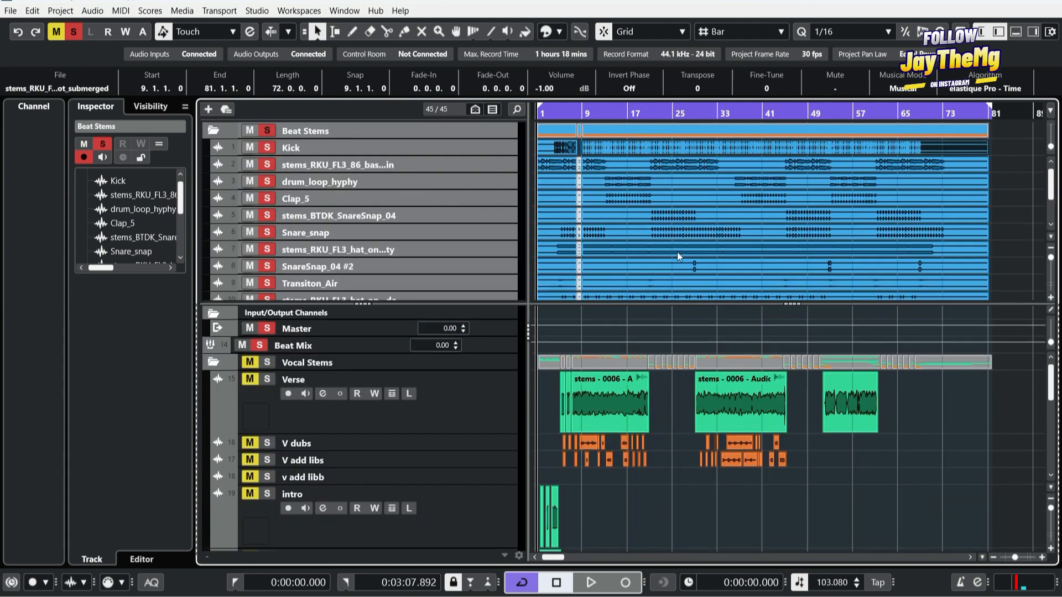
- Select the bass stem track in the upper section and increase its track height
{"action": "scroll", "coordinate": [1008, 175], "scroll_direction": "down", "scroll_amount": 4}
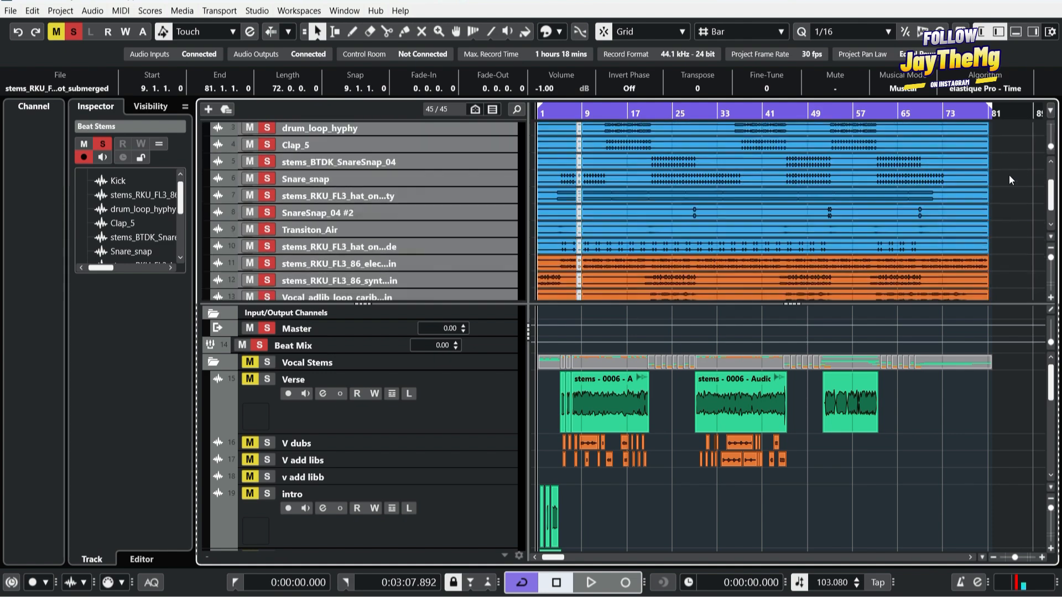
{"action": "scroll", "coordinate": [1014, 169], "scroll_direction": "up", "scroll_amount": 1}
{"action": "scroll", "coordinate": [1014, 170], "scroll_direction": "up", "scroll_amount": 3}
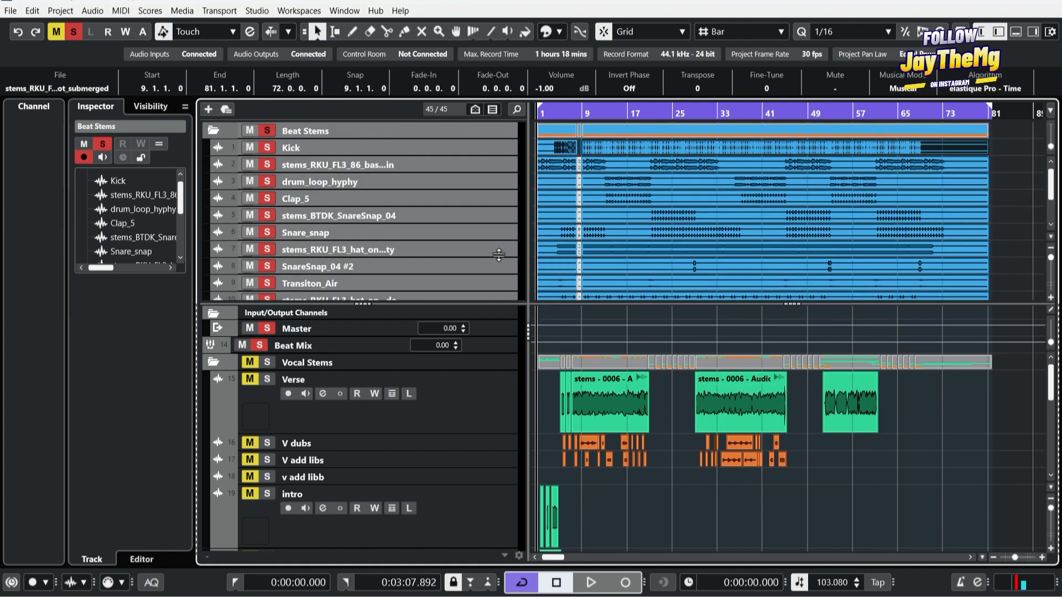
{"action": "left_click", "coordinate": [427, 167]}
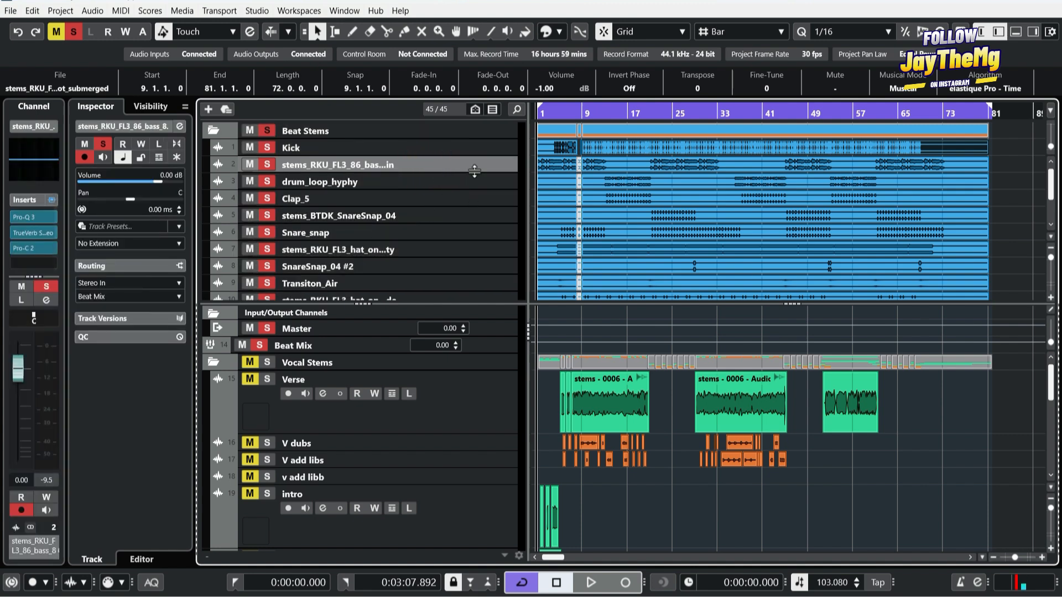
{"action": "left_click_drag", "start_coordinate": [474, 172], "coordinate": [475, 188]}
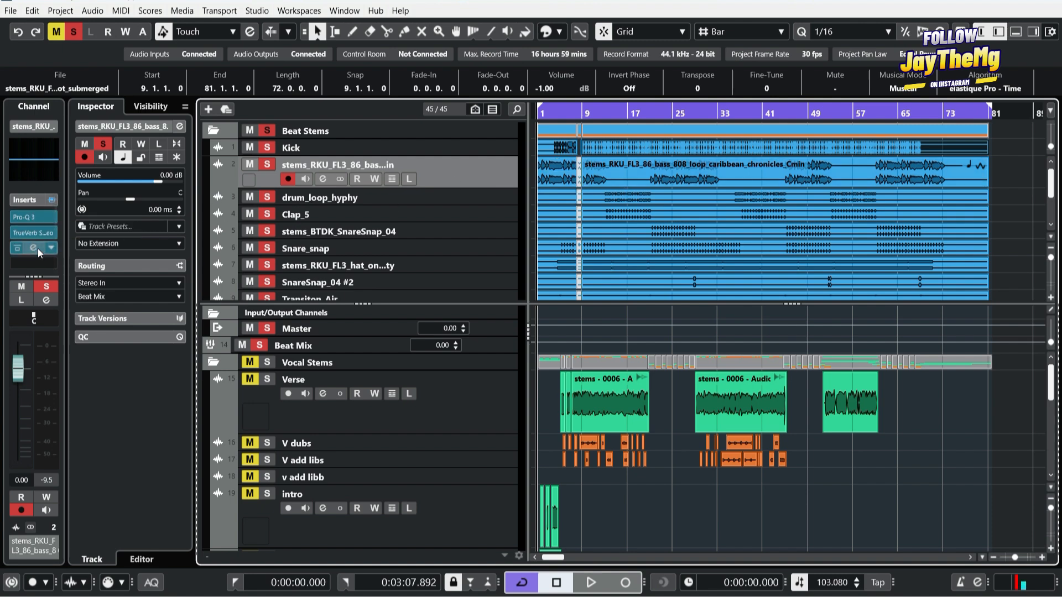
- Examine the beat tracks in the upper section and the vocal tracks in the lower section independently of each other
{"action": "scroll", "coordinate": [737, 243], "scroll_direction": "down", "scroll_amount": 3}
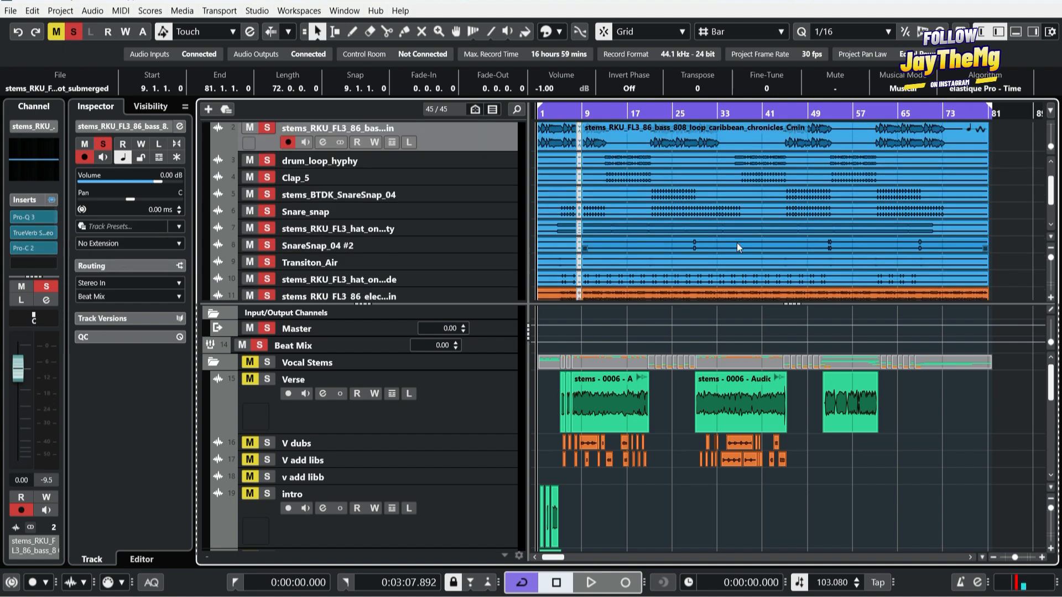
{"action": "scroll", "coordinate": [664, 463], "scroll_direction": "down", "scroll_amount": 5}
{"action": "scroll", "coordinate": [667, 448], "scroll_direction": "up", "scroll_amount": 3}
{"action": "scroll", "coordinate": [664, 420], "scroll_direction": "down", "scroll_amount": 3}
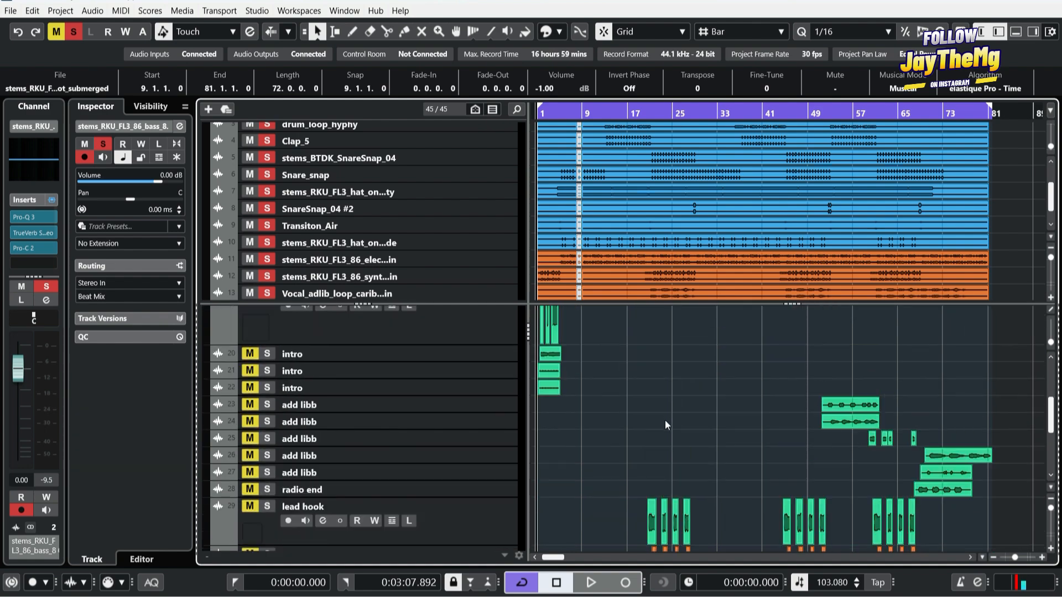
{"action": "scroll", "coordinate": [658, 416], "scroll_direction": "up", "scroll_amount": 5}
{"action": "scroll", "coordinate": [616, 426], "scroll_direction": "down", "scroll_amount": 2}
{"action": "scroll", "coordinate": [616, 426], "scroll_direction": "down", "scroll_amount": 2}
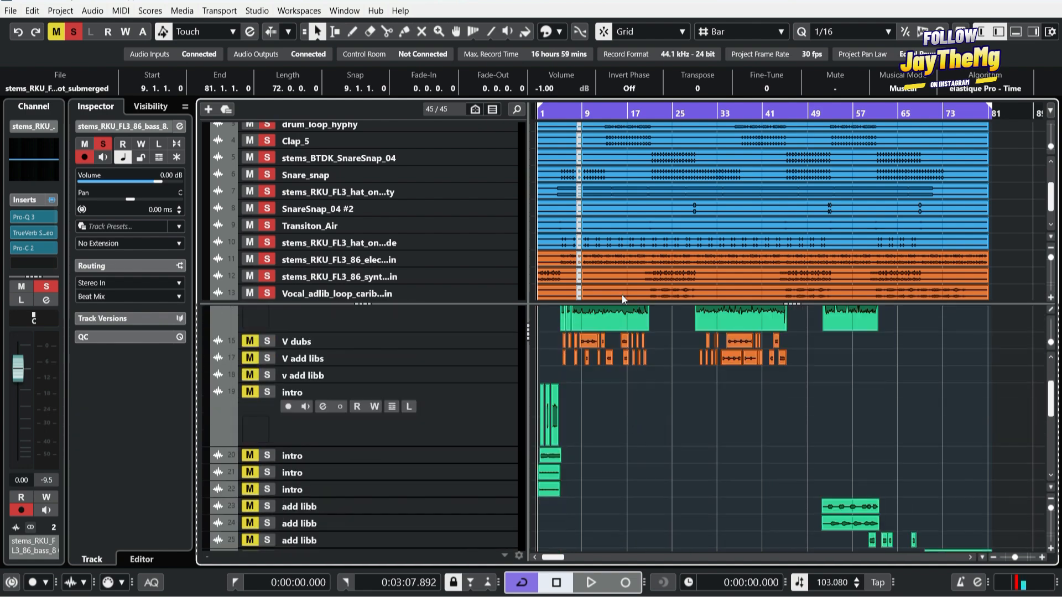
{"action": "scroll", "coordinate": [608, 249], "scroll_direction": "up", "scroll_amount": 3}
{"action": "left_click", "coordinate": [605, 178]}
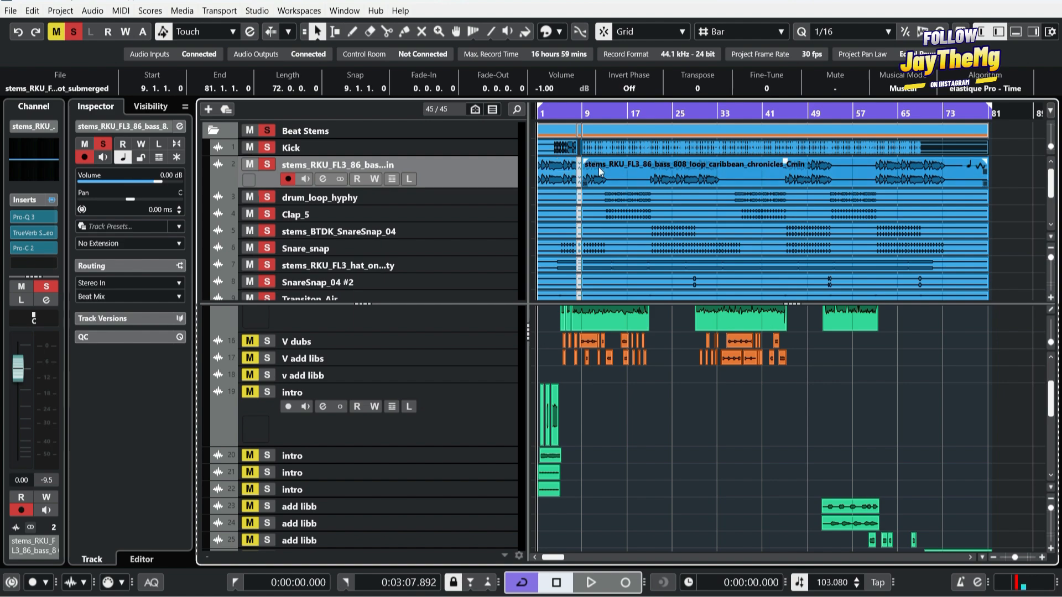
{"action": "scroll", "coordinate": [467, 223], "scroll_direction": "down", "scroll_amount": 3}
{"action": "scroll", "coordinate": [467, 223], "scroll_direction": "up", "scroll_amount": 3}
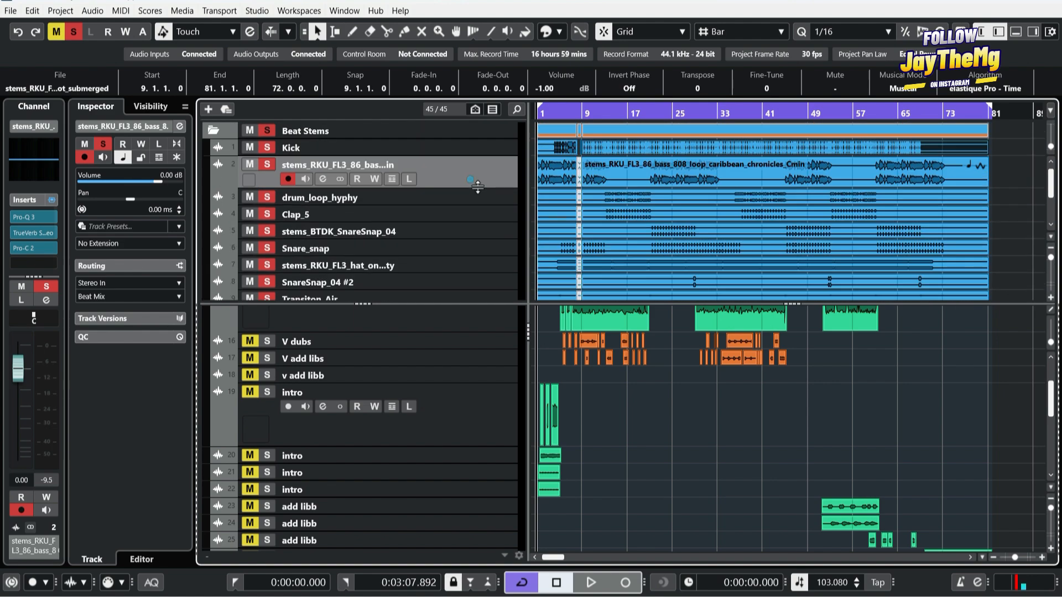
- Reduce the bass stem track's height back to a single row
{"action": "left_click_drag", "start_coordinate": [476, 187], "coordinate": [477, 173]}
{"action": "scroll", "coordinate": [645, 207], "scroll_direction": "down", "scroll_amount": 3}
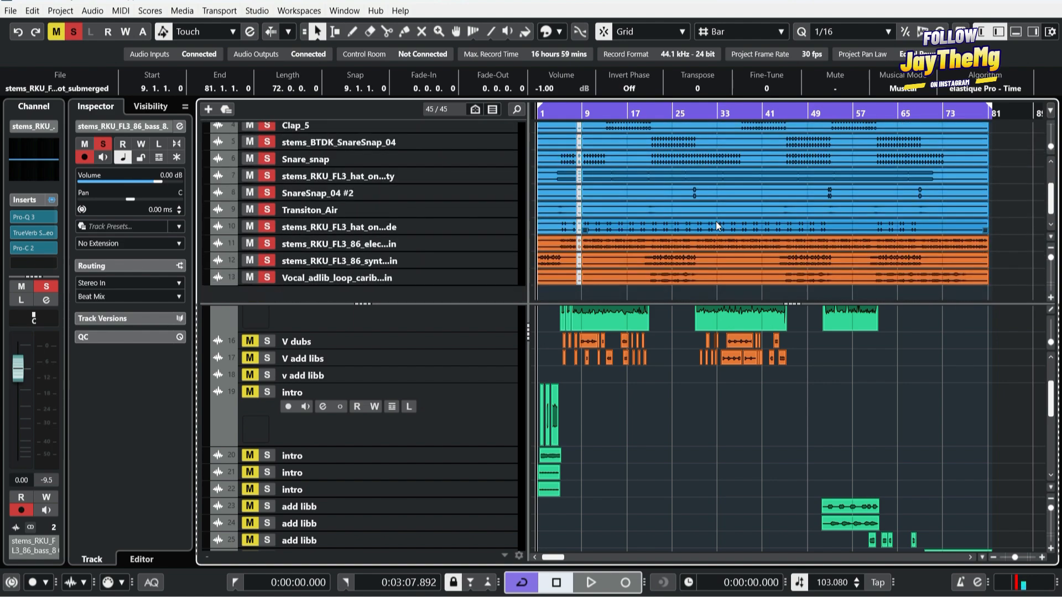
{"action": "scroll", "coordinate": [716, 221], "scroll_direction": "up", "scroll_amount": 3}
- Open the MixConsole and select channels 6 to 10, from Snare_snap to the second hat one-shot
{"action": "key", "text": "F3"}
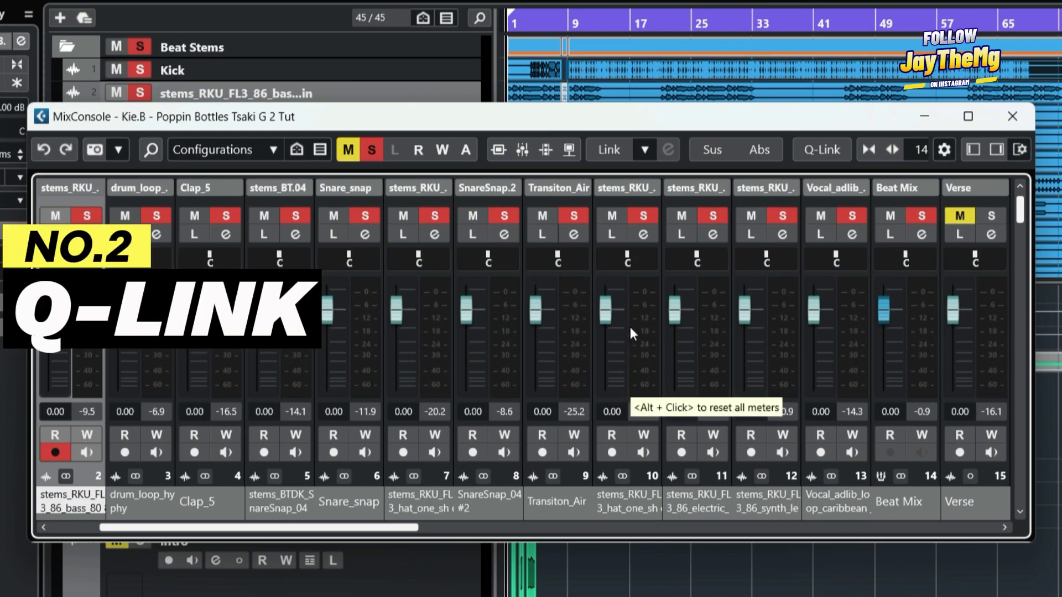
{"action": "left_click", "coordinate": [641, 317]}
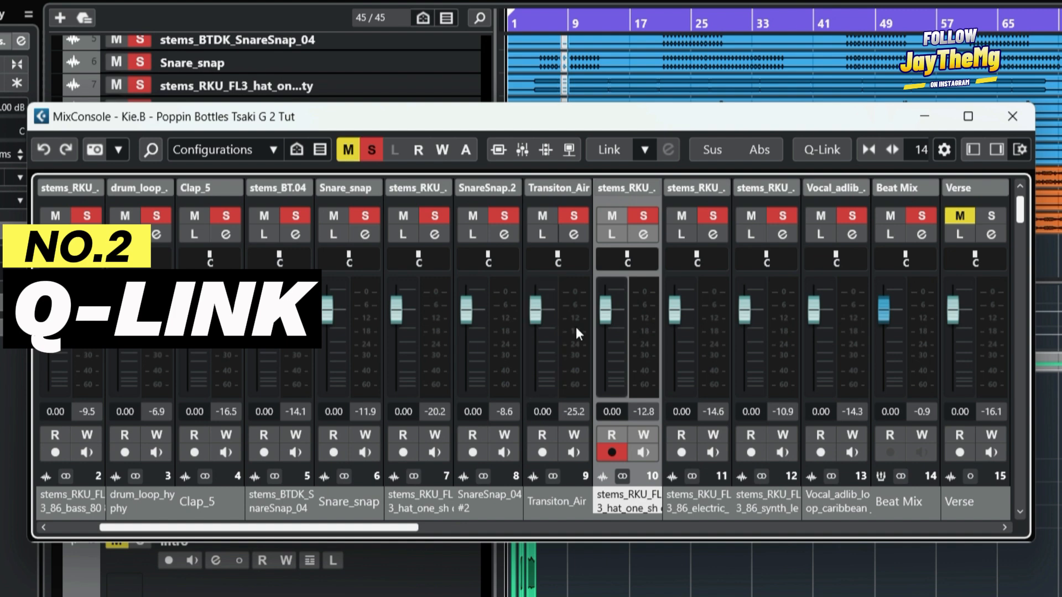
{"action": "left_click", "coordinate": [576, 327], "text": "ctrl"}
{"action": "left_click", "coordinate": [479, 338], "text": "ctrl"}
{"action": "left_click", "coordinate": [436, 345], "text": "ctrl"}
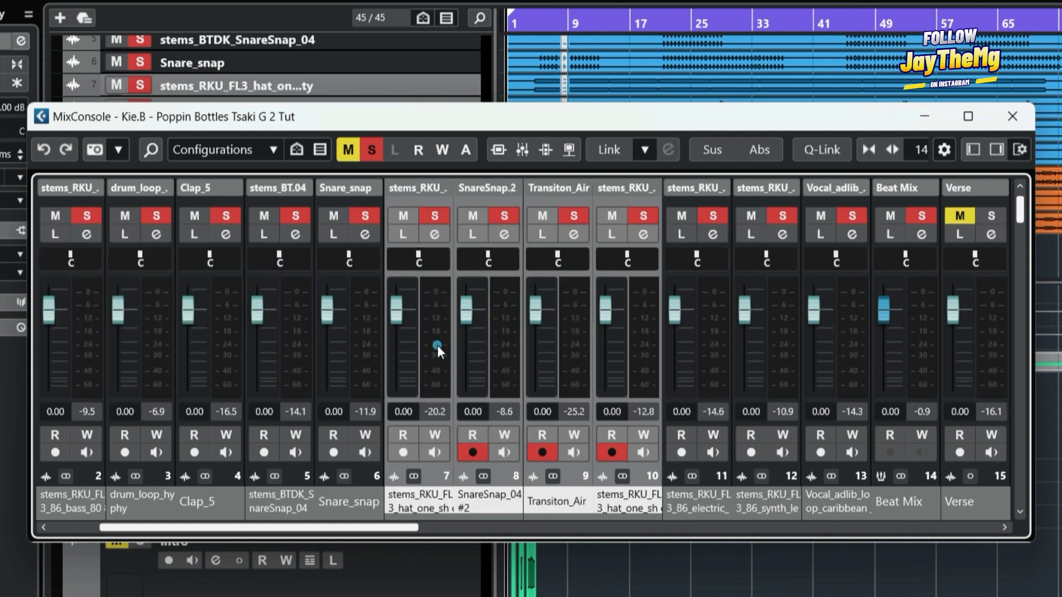
{"action": "left_click", "coordinate": [371, 340], "text": "ctrl"}
- Lower only channel 7's fader to about -13.4 dB and set it back to 0
{"action": "left_click_drag", "start_coordinate": [395, 351], "coordinate": [396, 354]}
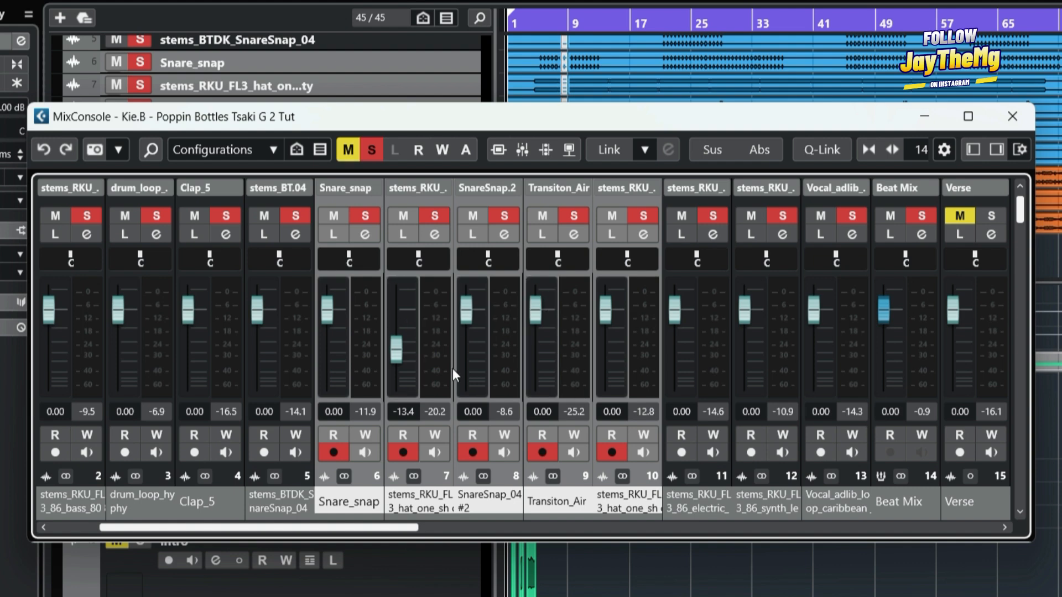
{"action": "left_click", "coordinate": [404, 412]}
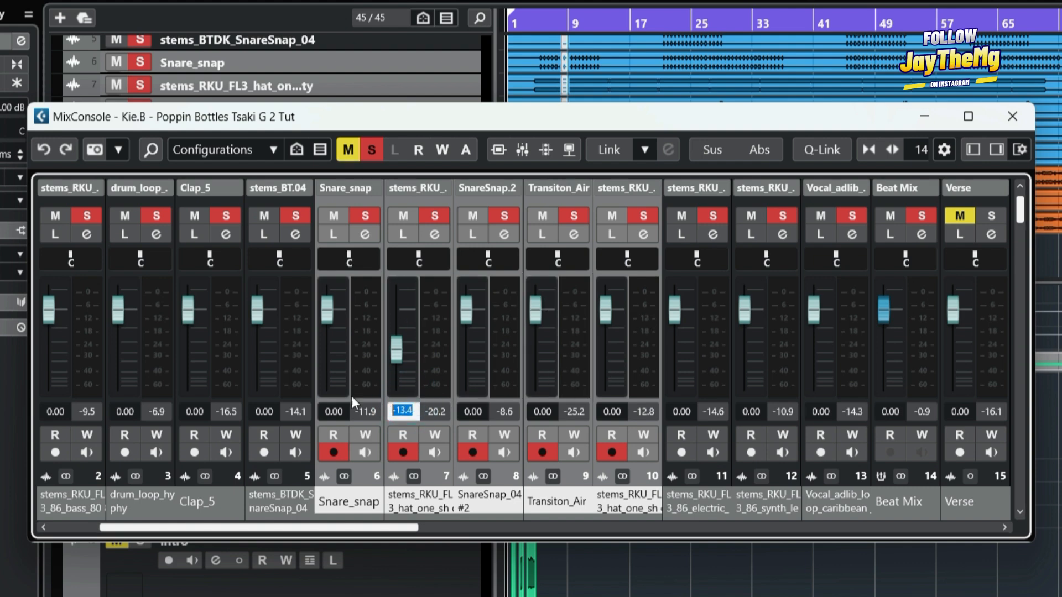
{"action": "type", "text": "0"}
{"action": "key", "text": "Return"}
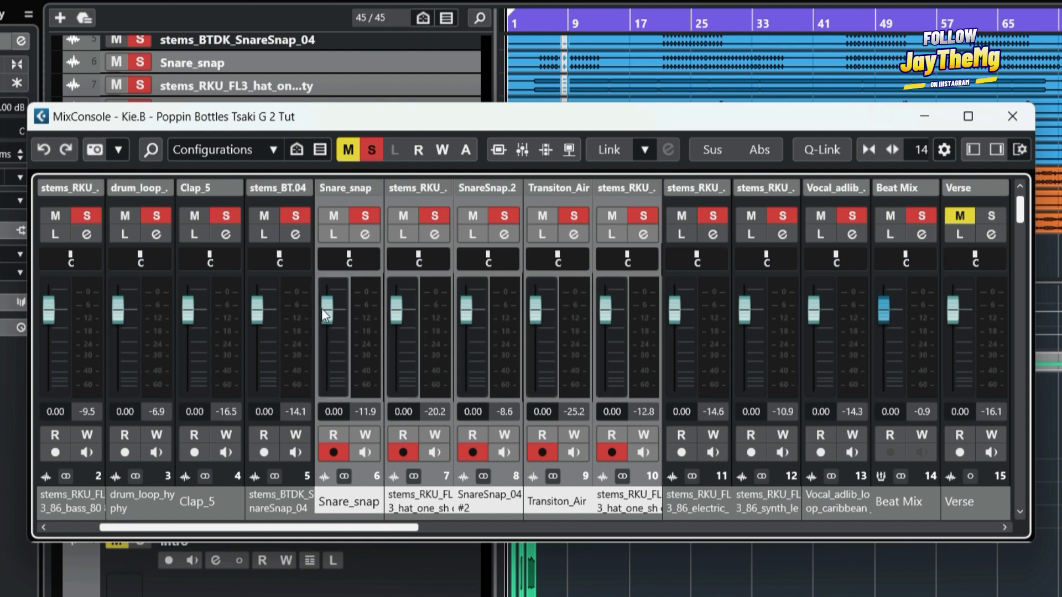
- Enable Q-Link and raise the faders of the selected channels 6 to 10 together to about 2.47 dB
{"action": "left_click", "coordinate": [823, 160]}
{"action": "left_click_drag", "start_coordinate": [605, 311], "coordinate": [643, 298]}
- Mute and unmute the Q-Linked channels together, and reset their faders to 0
{"action": "left_click", "coordinate": [479, 214]}
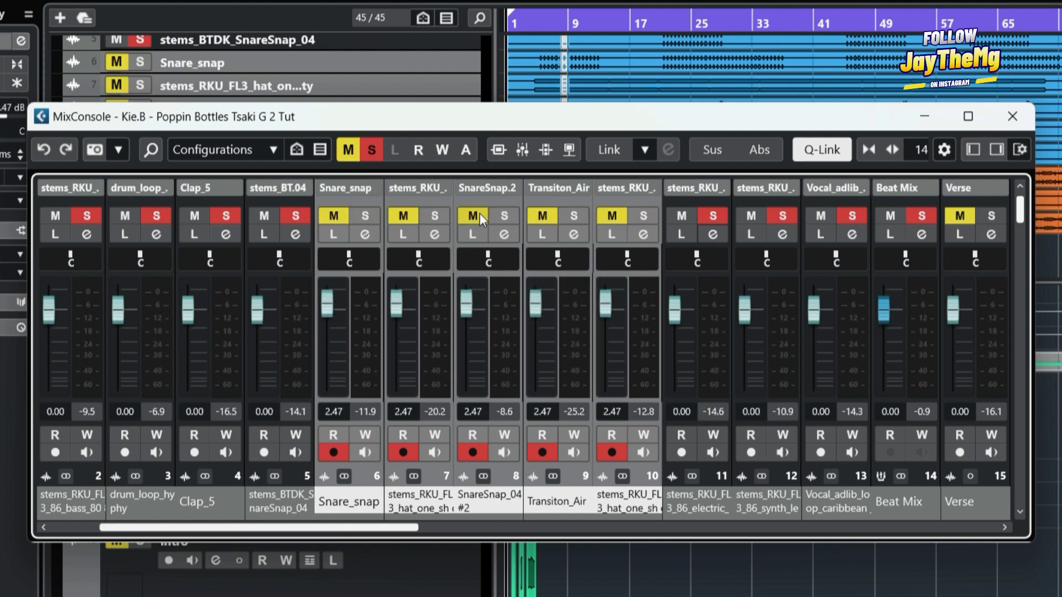
{"action": "left_click", "coordinate": [479, 213]}
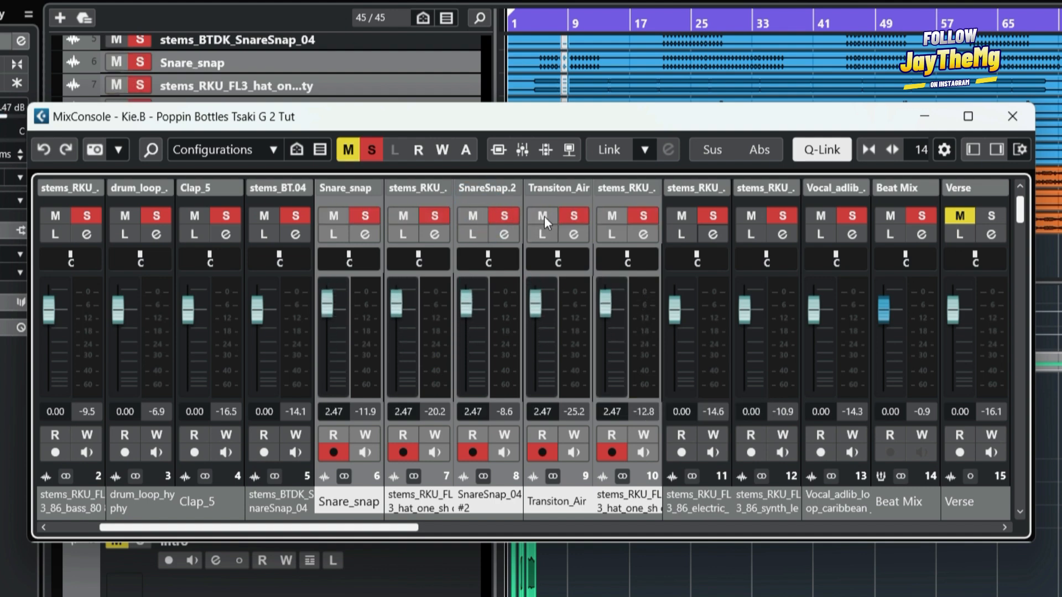
{"action": "left_click", "coordinate": [547, 411]}
{"action": "type", "text": "0"}
{"action": "key", "text": "Return"}
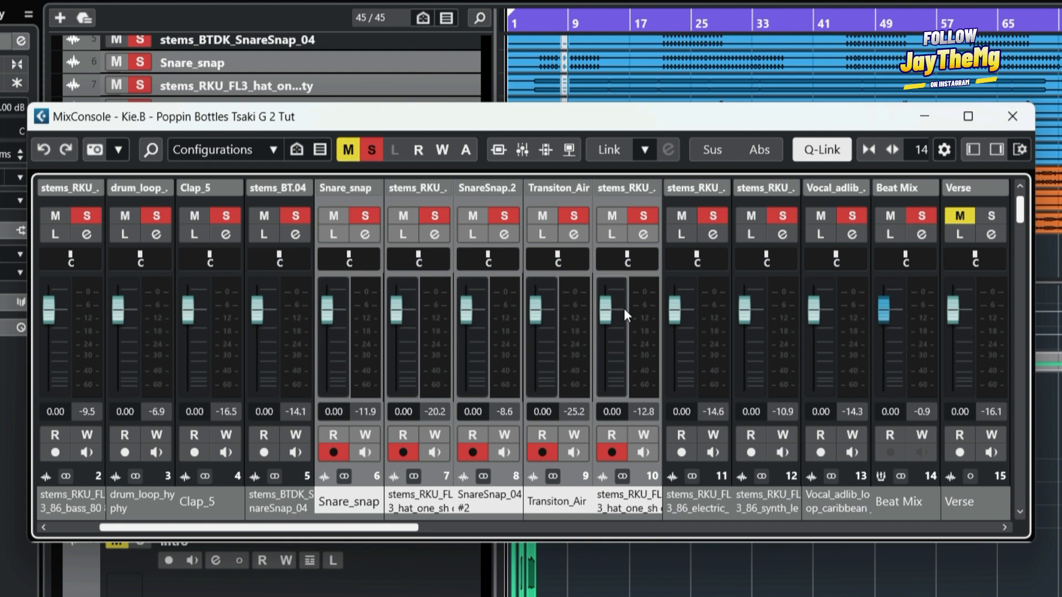
{"action": "left_click", "coordinate": [835, 147]}
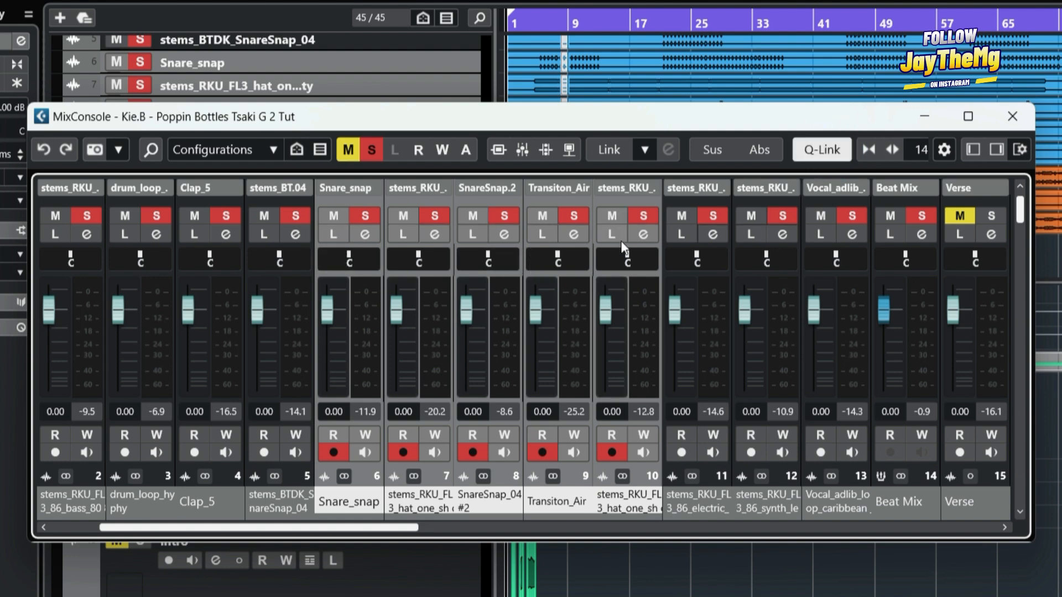
- Lower the unselected channel 12 fader to about -13.8 dB and reset it, and try lowering the Q-Linked faders together
{"action": "left_click_drag", "start_coordinate": [753, 318], "coordinate": [760, 356]}
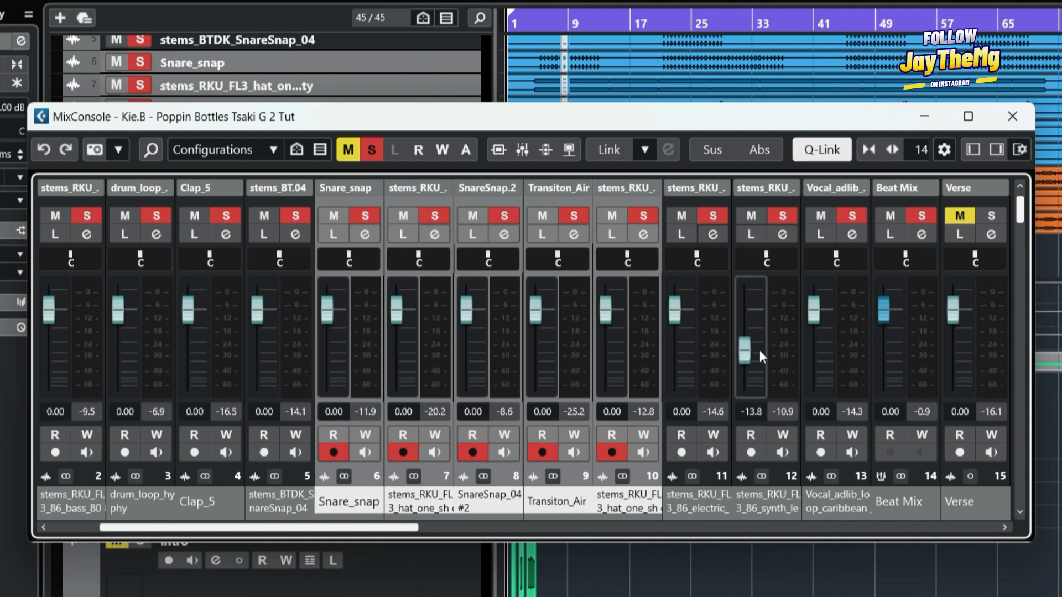
{"action": "left_click", "coordinate": [756, 408], "text": "ctrl"}
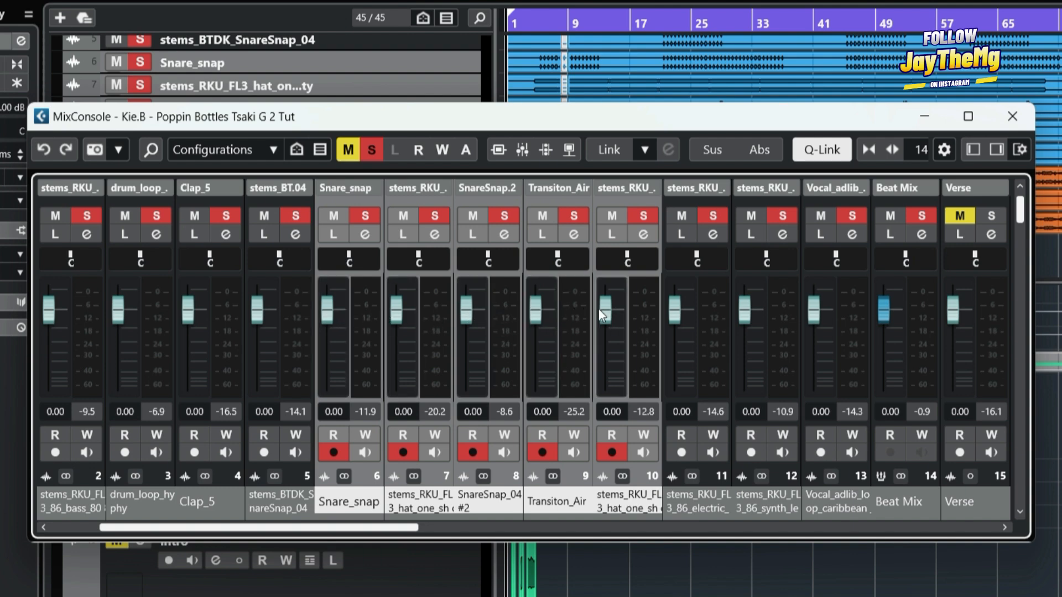
{"action": "left_click_drag", "start_coordinate": [605, 305], "coordinate": [609, 349]}
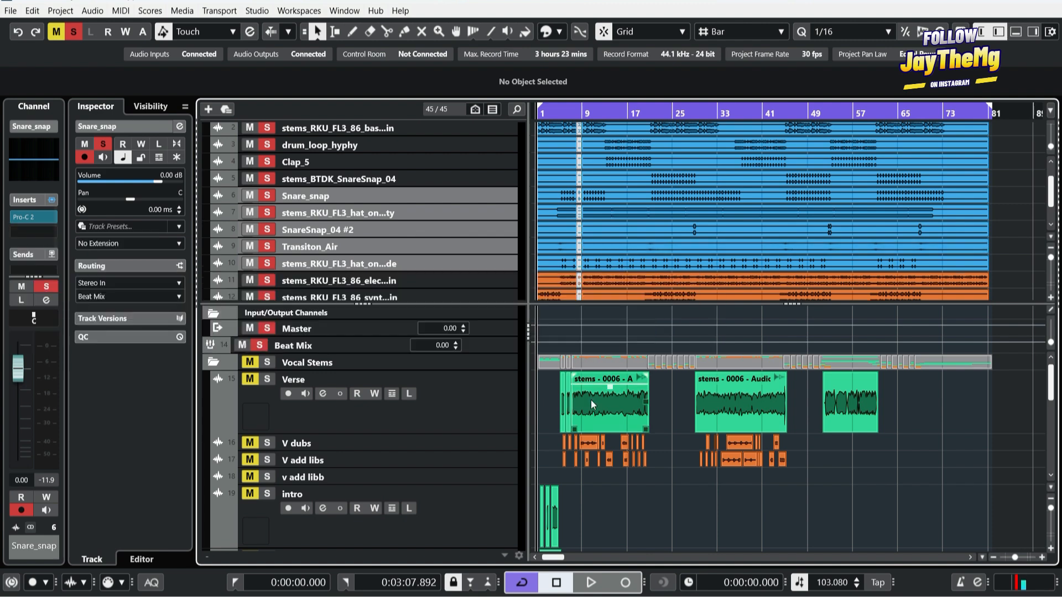
- Bounce the events on the Verse, V dubs and V add libs tracks, replacing the originals, and undo the bounce
{"action": "scroll", "coordinate": [650, 377], "scroll_direction": "down", "scroll_amount": 3}
{"action": "scroll", "coordinate": [634, 387], "scroll_direction": "up", "scroll_amount": 2}
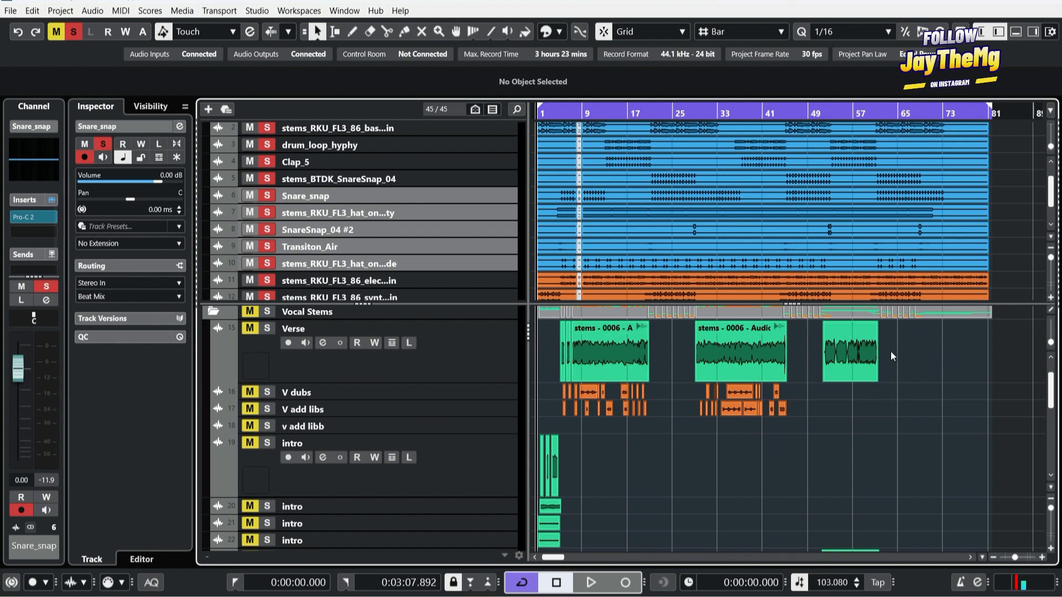
{"action": "left_click_drag", "start_coordinate": [897, 332], "coordinate": [551, 416]}
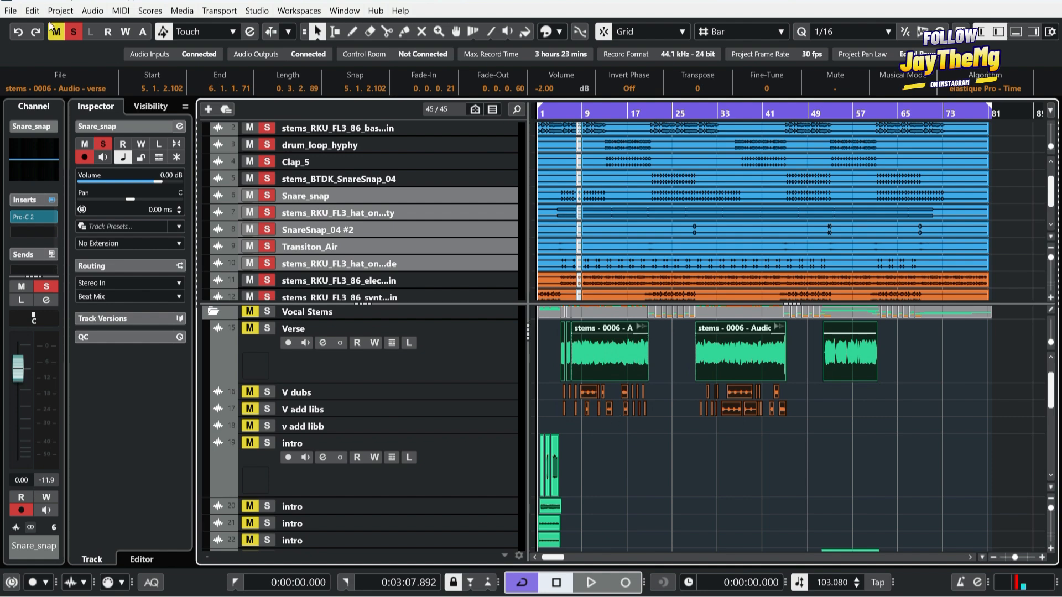
{"action": "left_click", "coordinate": [92, 10]}
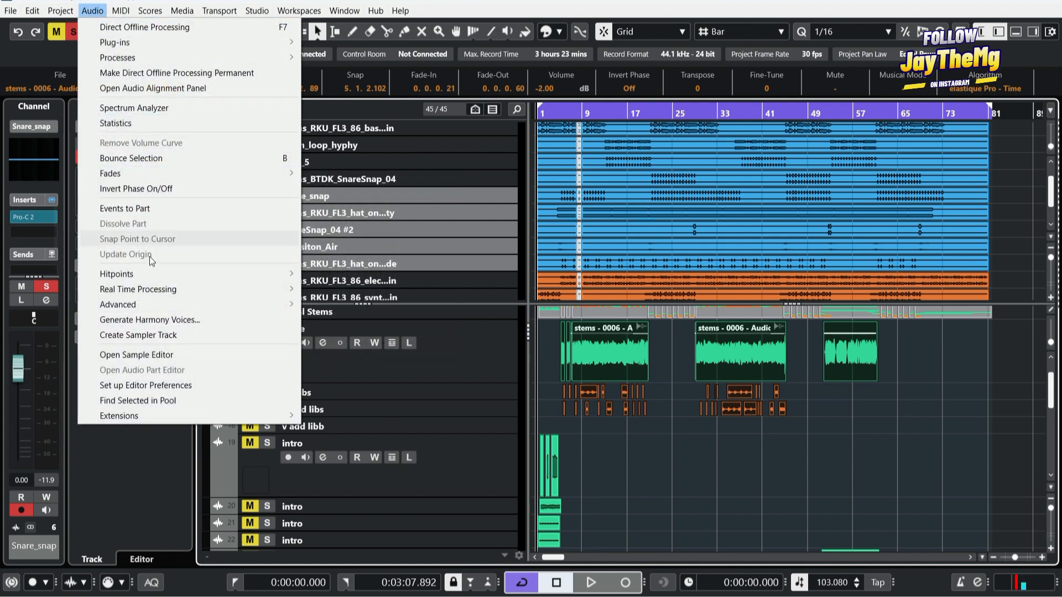
{"action": "left_click", "coordinate": [131, 158]}
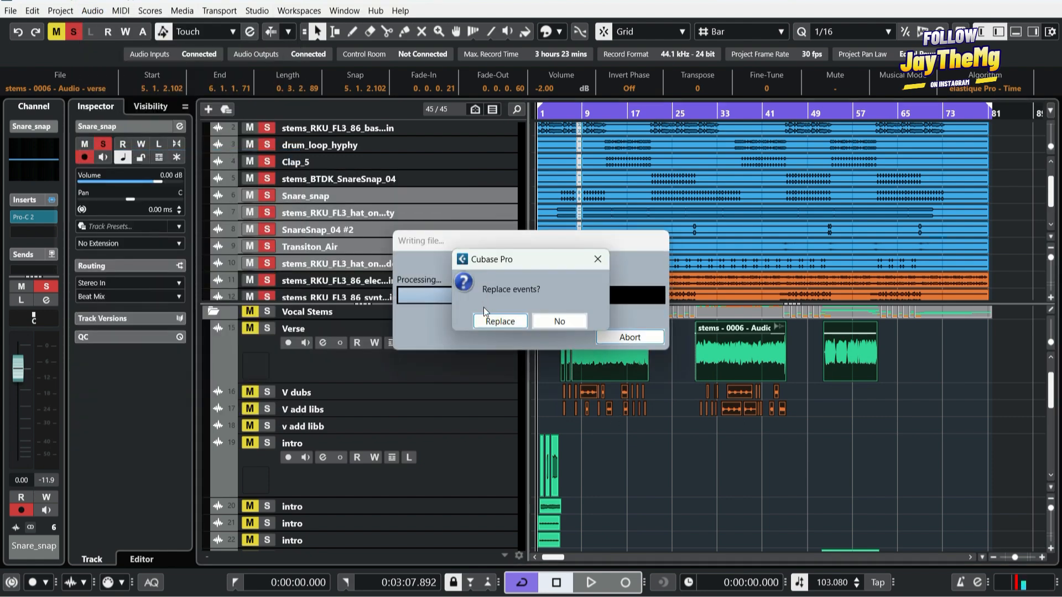
{"action": "left_click", "coordinate": [490, 320]}
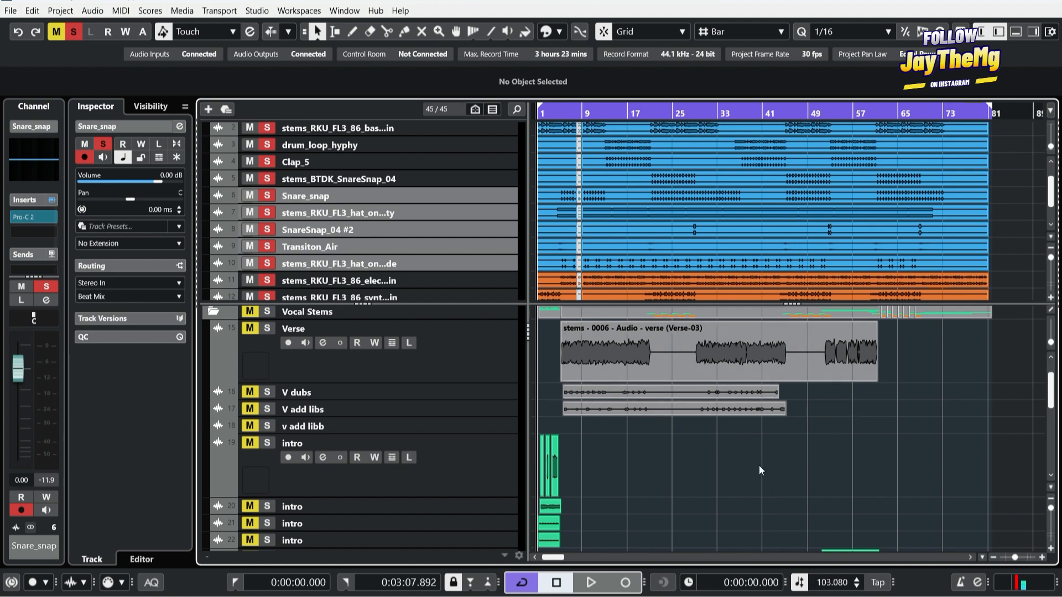
{"action": "key", "text": "ctrl+z"}
{"action": "left_click", "coordinate": [907, 365]}
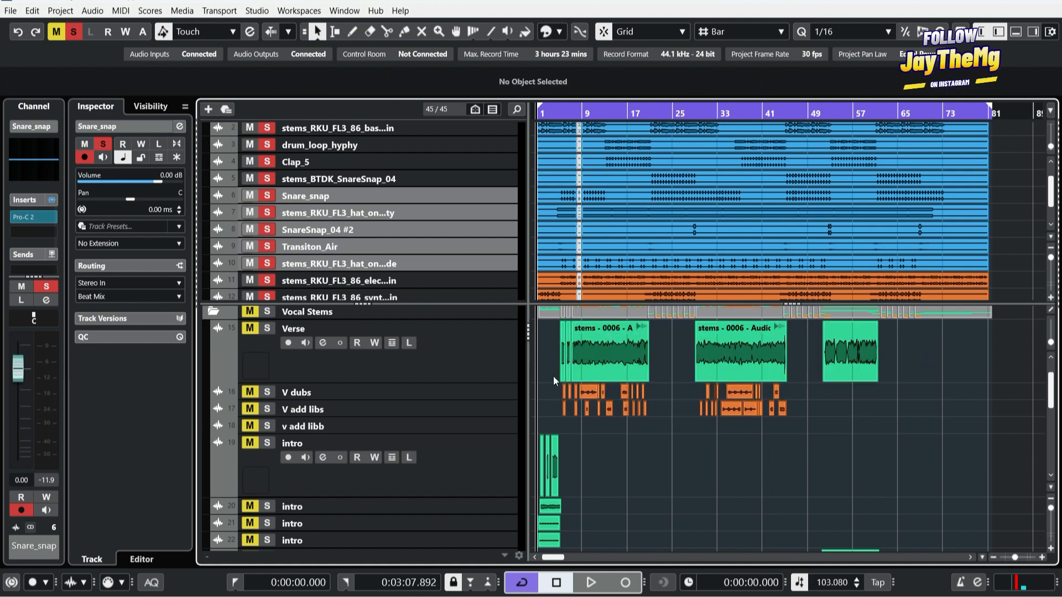
- With bar grid snapping, range-select bars 1 to 81 across the Verse through intro tracks, and bounce the range with the events replaced
{"action": "scroll", "coordinate": [565, 369], "scroll_direction": "down", "scroll_amount": 1}
{"action": "scroll", "coordinate": [565, 370], "scroll_direction": "up", "scroll_amount": 1}
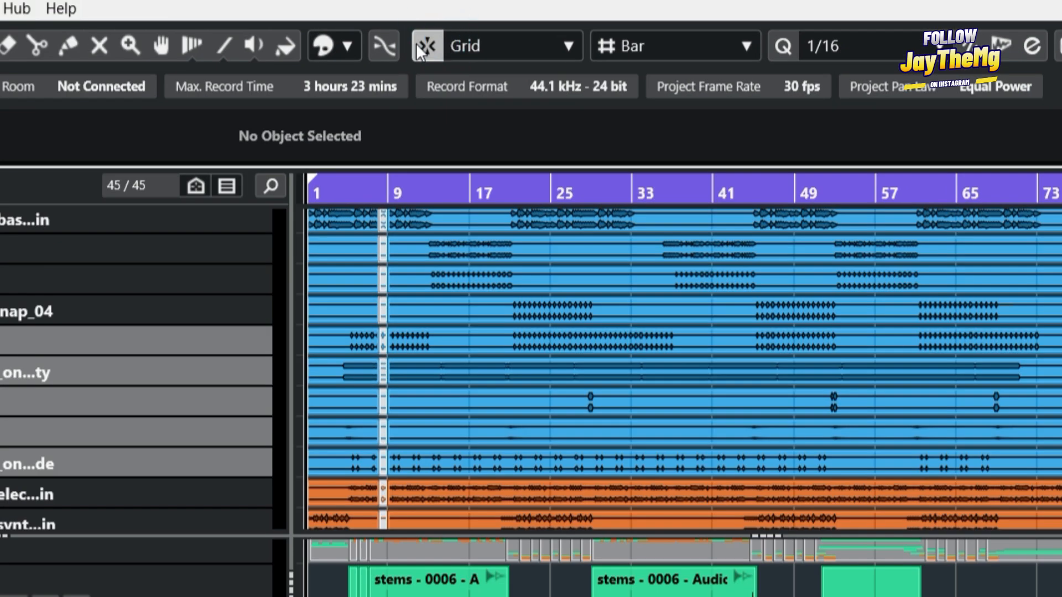
{"action": "left_click", "coordinate": [655, 44]}
{"action": "left_click", "coordinate": [645, 73]}
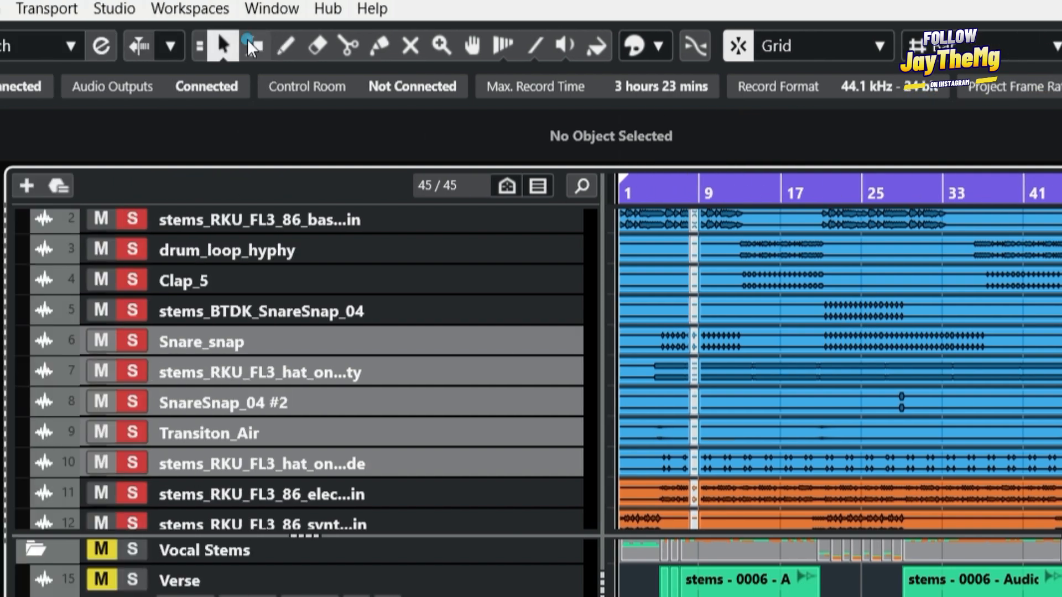
{"action": "left_click", "coordinate": [254, 47]}
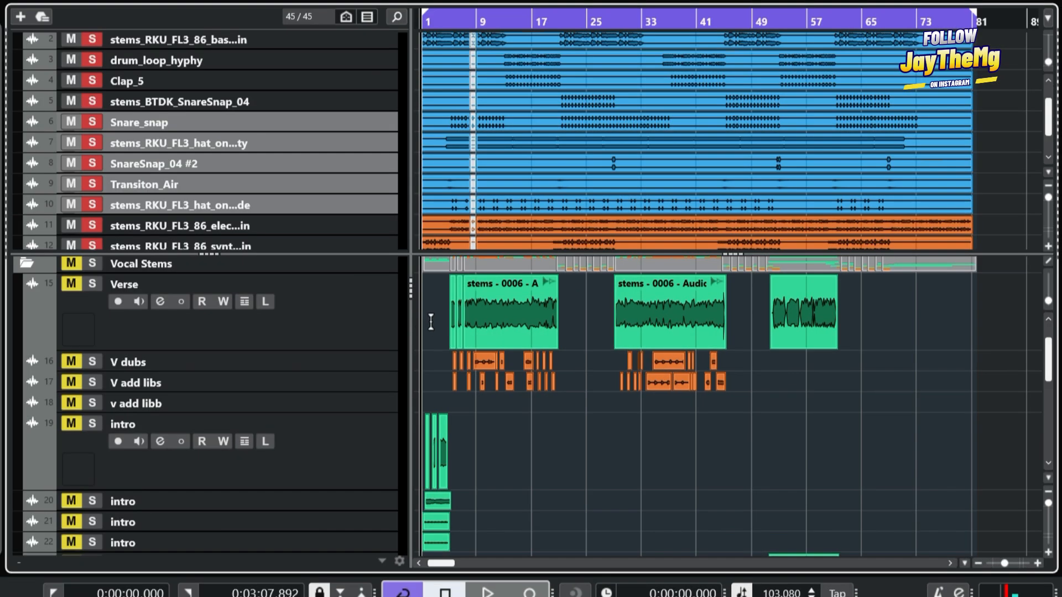
{"action": "left_click_drag", "start_coordinate": [423, 323], "coordinate": [969, 534]}
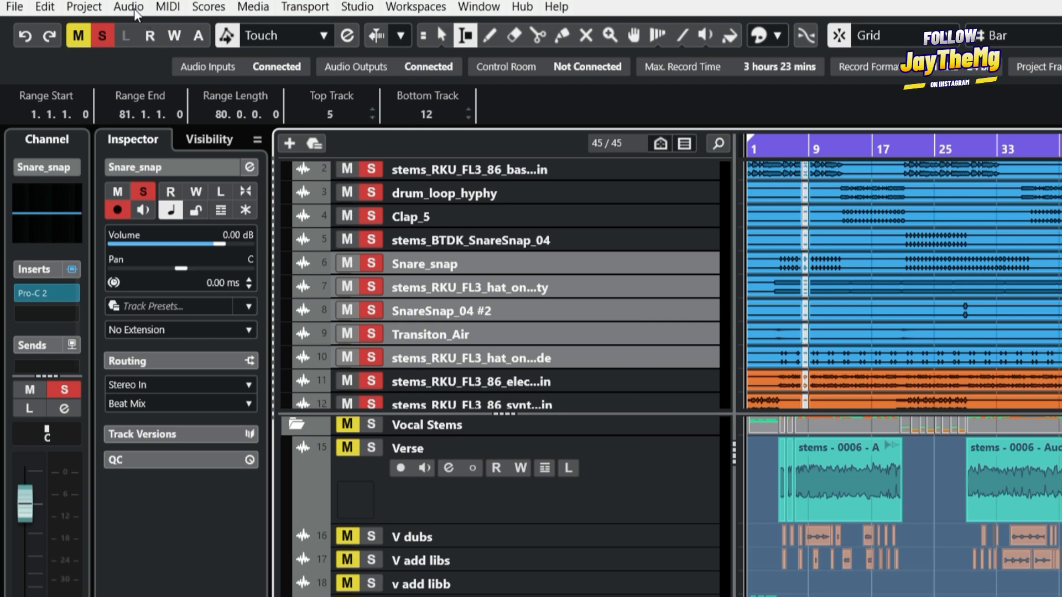
{"action": "left_click", "coordinate": [129, 7]}
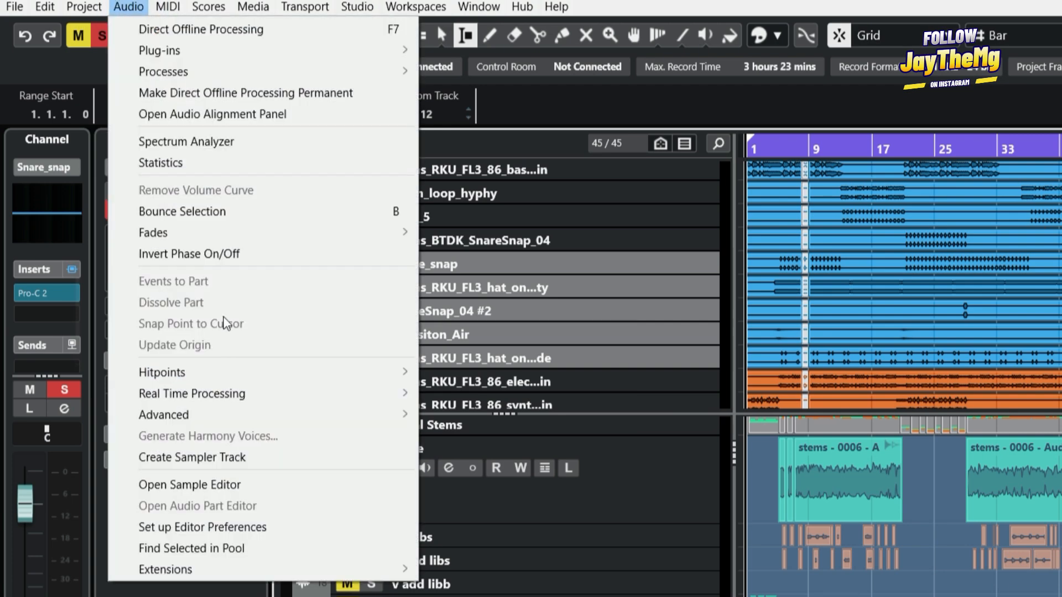
{"action": "left_click", "coordinate": [220, 212]}
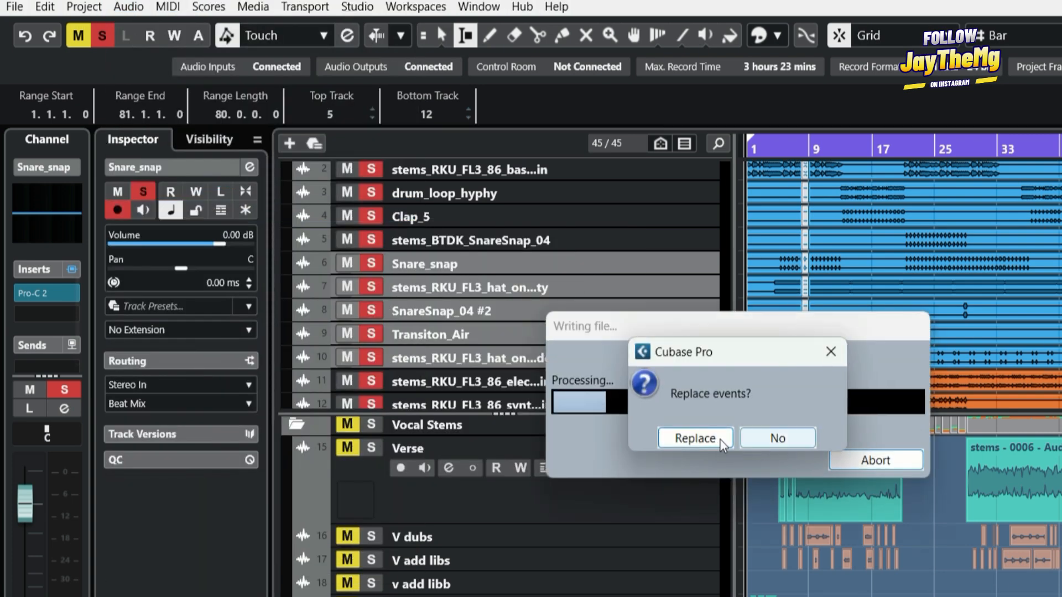
{"action": "left_click", "coordinate": [695, 438]}
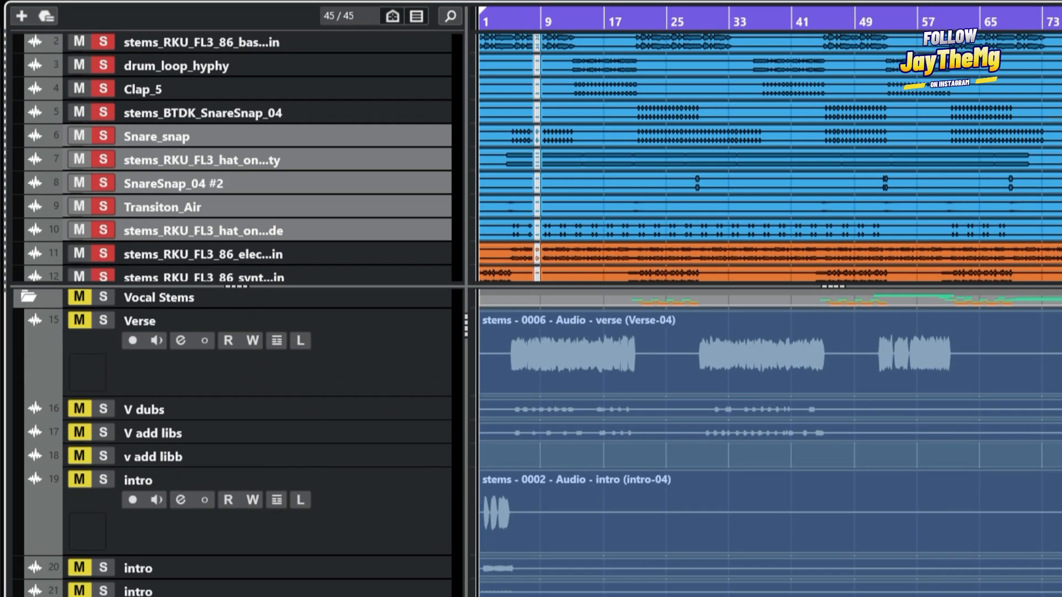
- Compare the bounced vocal tracks with the unbounced tracks below them, and undo the range bounce
{"action": "scroll", "coordinate": [695, 356], "scroll_direction": "down", "scroll_amount": 3}
{"action": "scroll", "coordinate": [680, 346], "scroll_direction": "up", "scroll_amount": 3}
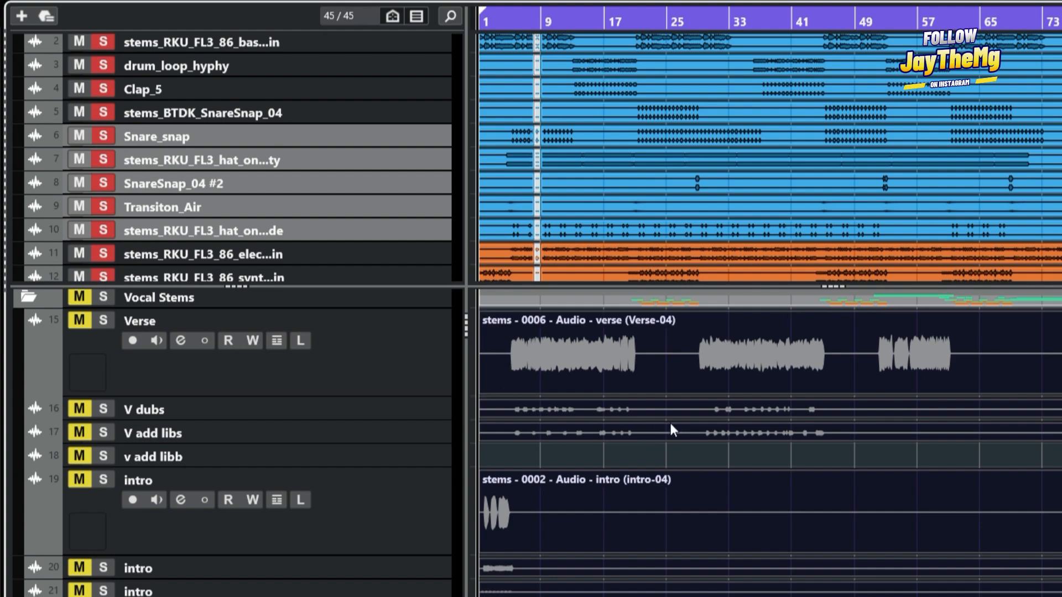
{"action": "scroll", "coordinate": [673, 431], "scroll_direction": "down", "scroll_amount": 9}
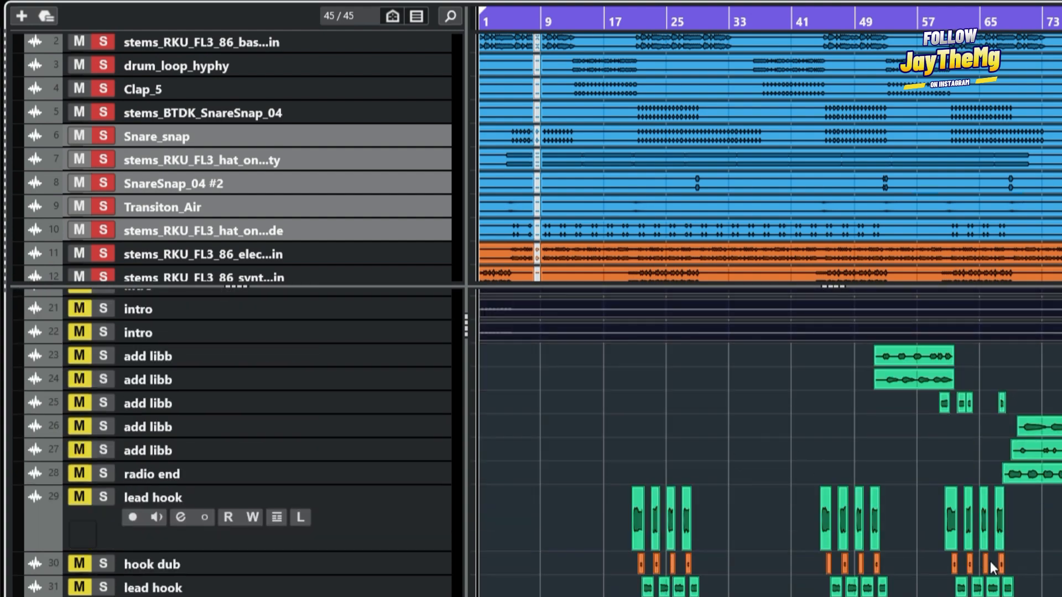
{"action": "scroll", "coordinate": [623, 398], "scroll_direction": "down", "scroll_amount": 2}
{"action": "scroll", "coordinate": [756, 382], "scroll_direction": "up", "scroll_amount": 10}
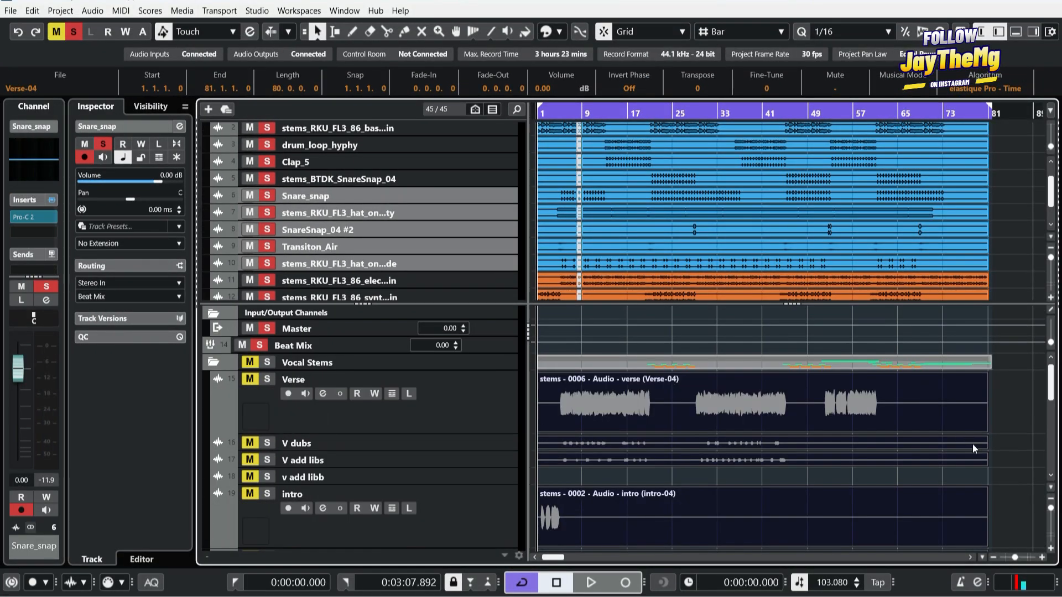
{"action": "scroll", "coordinate": [672, 409], "scroll_direction": "down", "scroll_amount": 9}
{"action": "scroll", "coordinate": [787, 450], "scroll_direction": "up", "scroll_amount": 9}
{"action": "key", "text": "ctrl+z"}
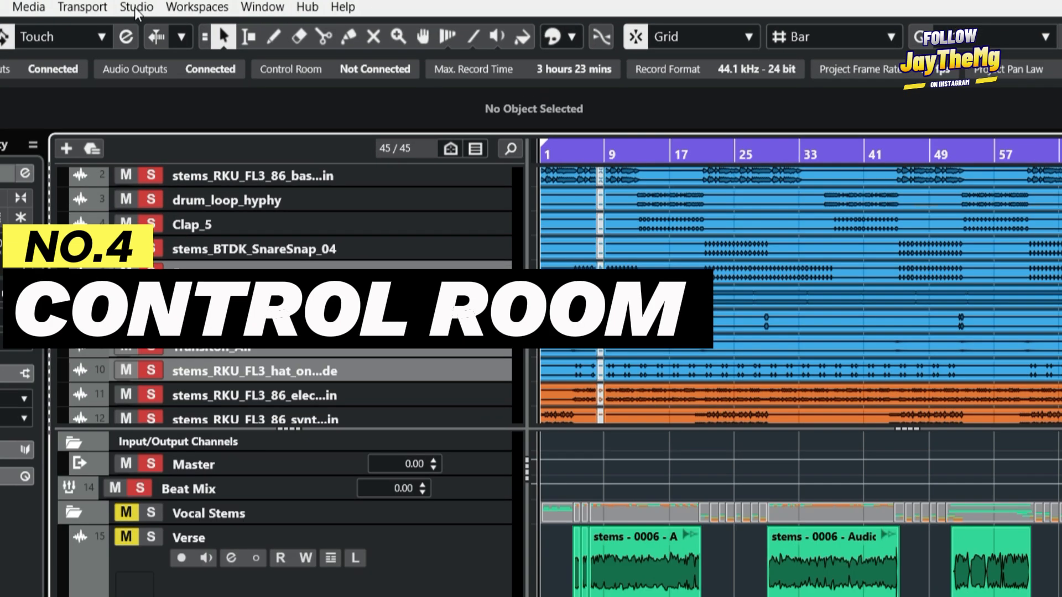
- Open the Control Room and show its monitor inserts, placing the window over the project's event area
{"action": "left_click", "coordinate": [136, 8]}
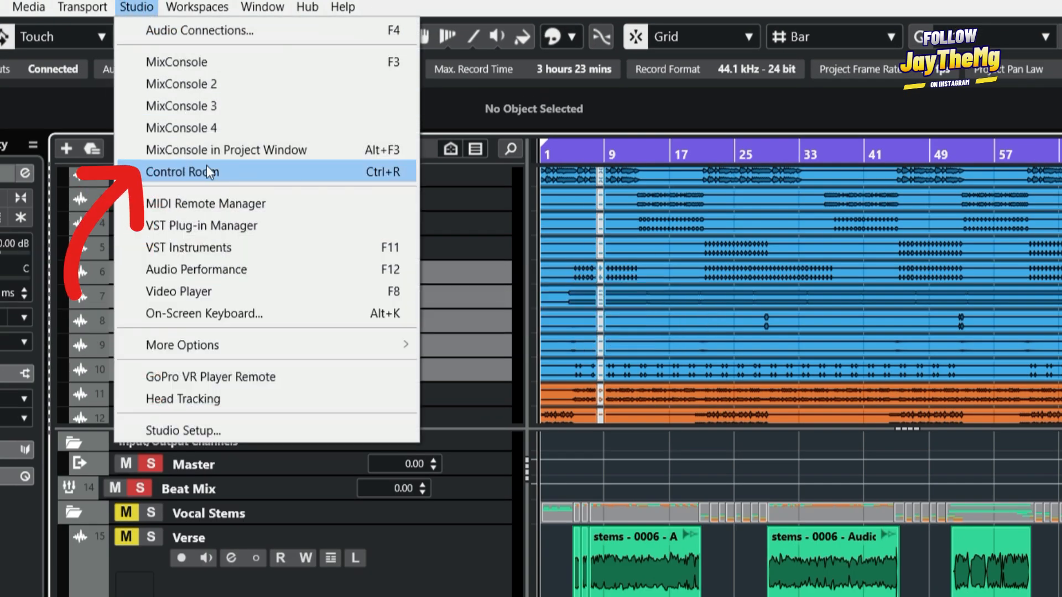
{"action": "left_click", "coordinate": [206, 170]}
{"action": "left_click_drag", "start_coordinate": [935, 109], "coordinate": [998, 116]}
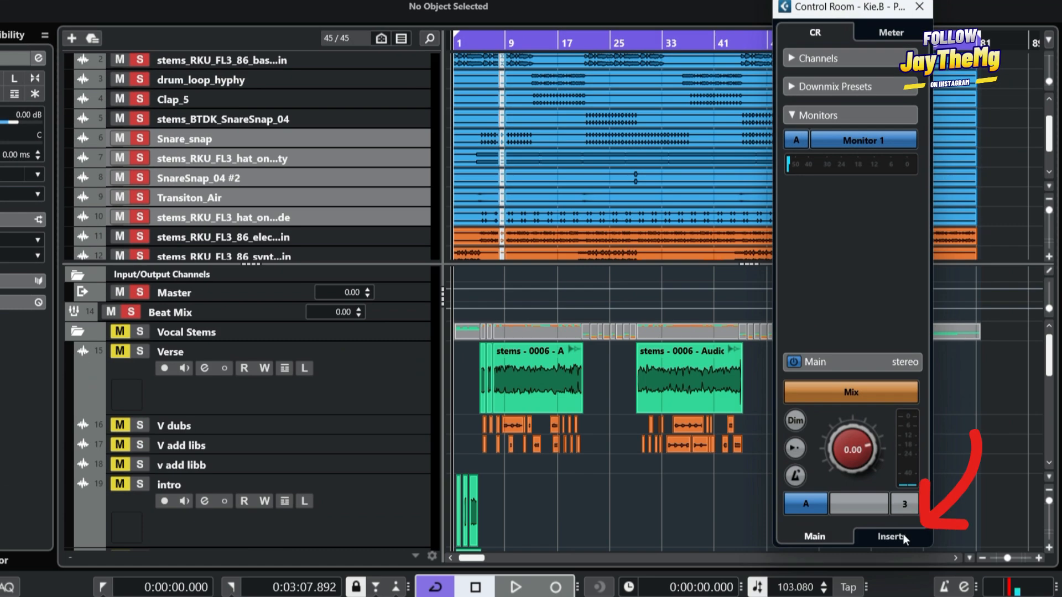
{"action": "left_click", "coordinate": [902, 537]}
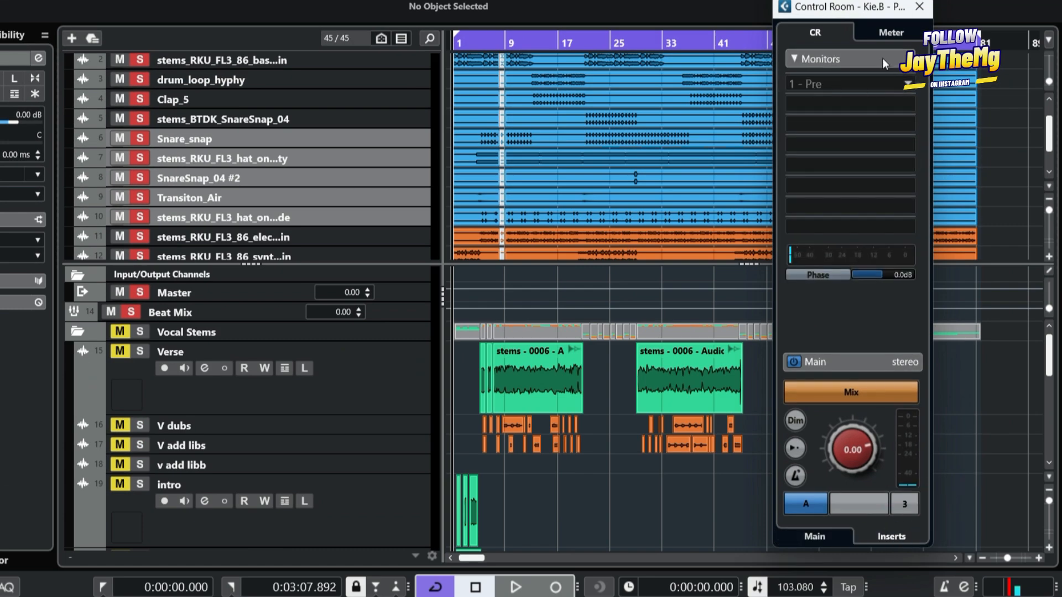
{"action": "left_click_drag", "start_coordinate": [842, 10], "coordinate": [716, 5]}
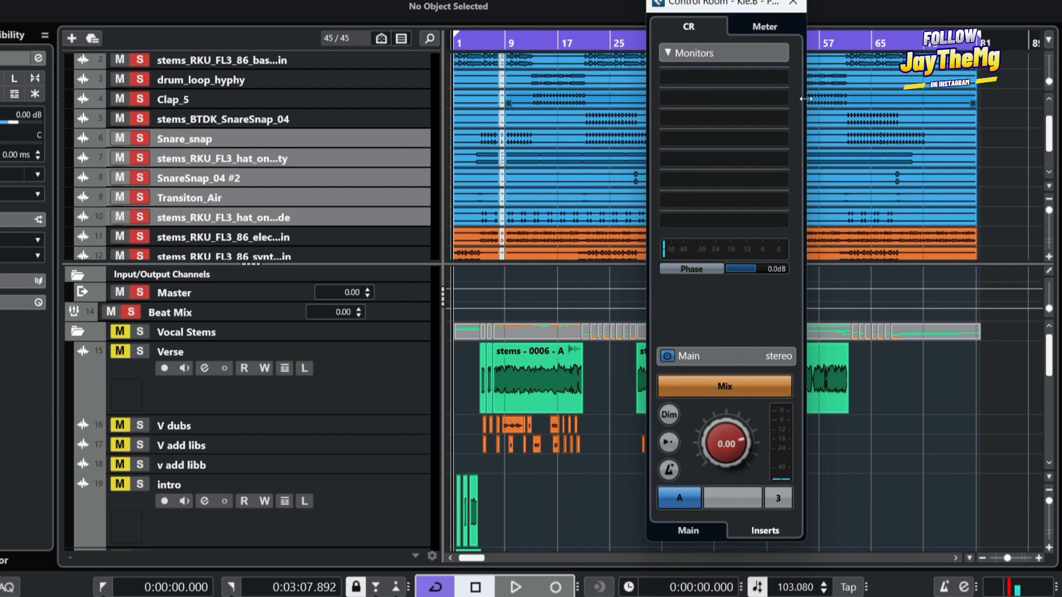
- Load the mvMeter plug-in into the first Control Room monitor insert slot
{"action": "left_click", "coordinate": [782, 79]}
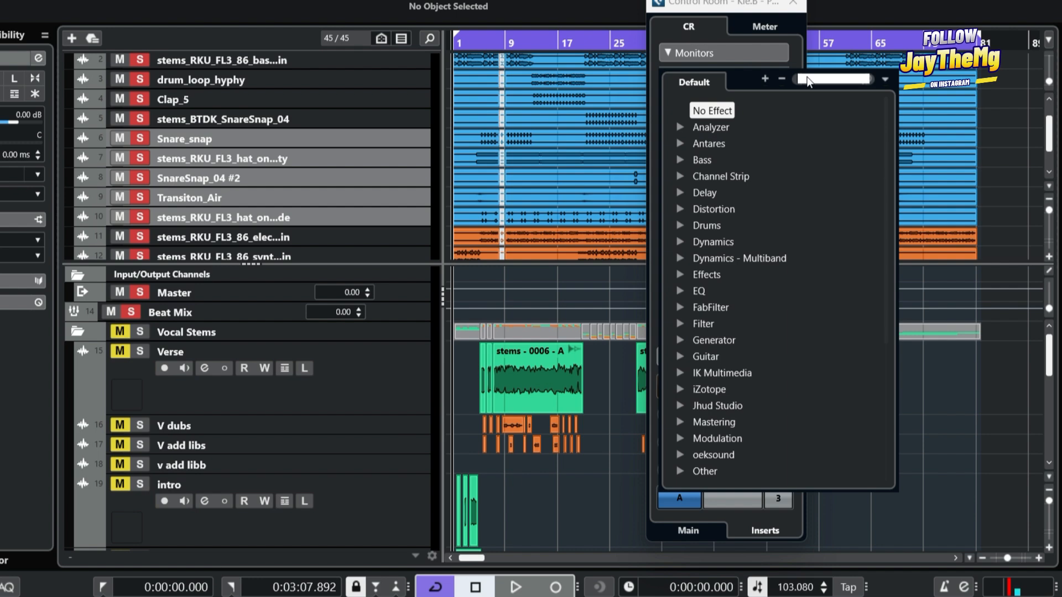
{"action": "type", "text": "mv"}
{"action": "key", "text": "Return"}
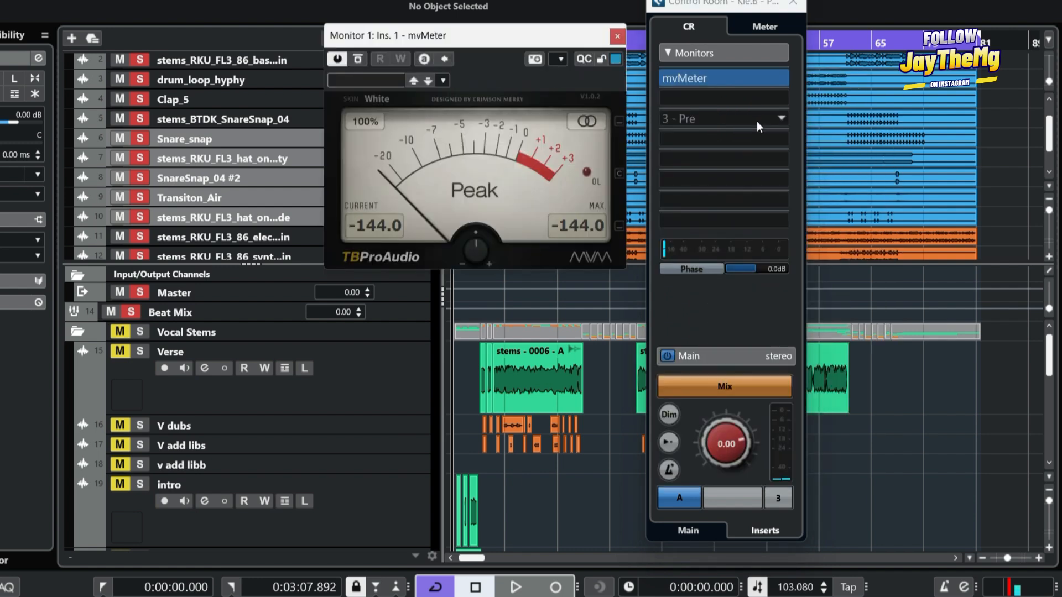
- Load TR5 Metering into the second monitor insert slot and move its window clear of the Control Room
{"action": "left_click", "coordinate": [782, 99]}
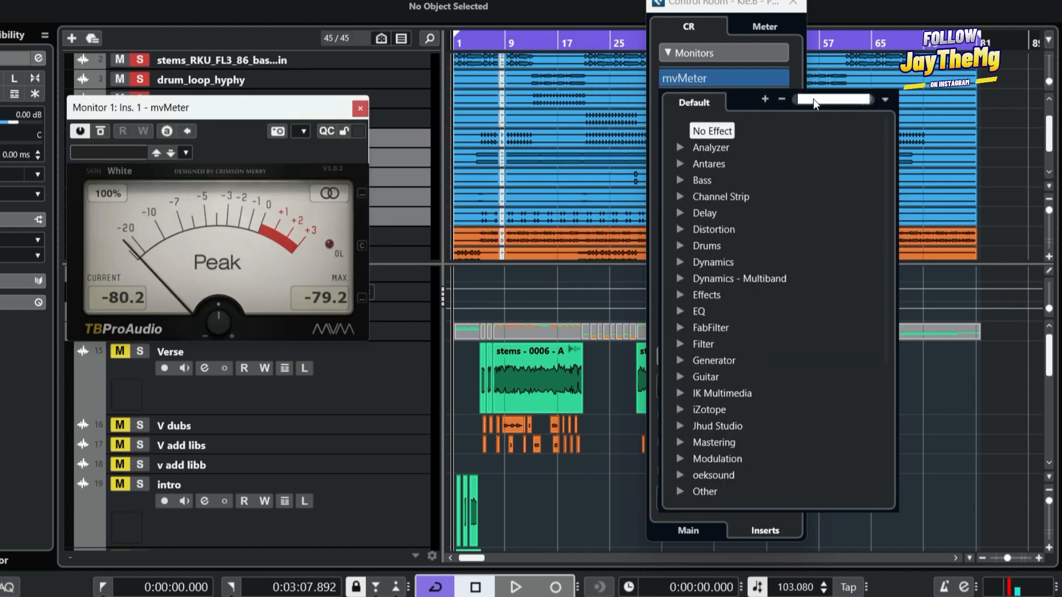
{"action": "type", "text": "metering"}
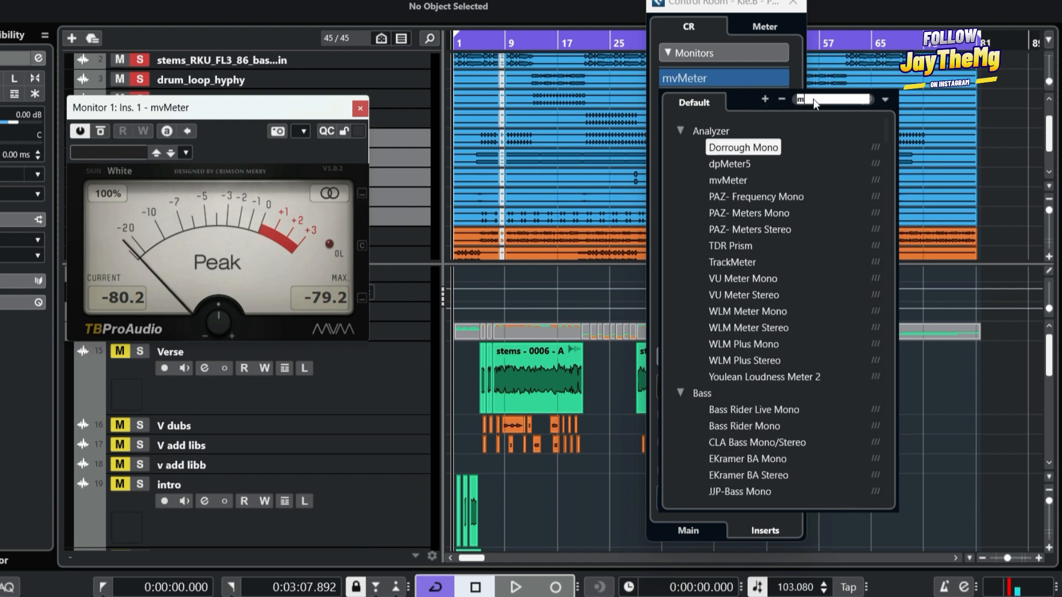
{"action": "left_click", "coordinate": [754, 147]}
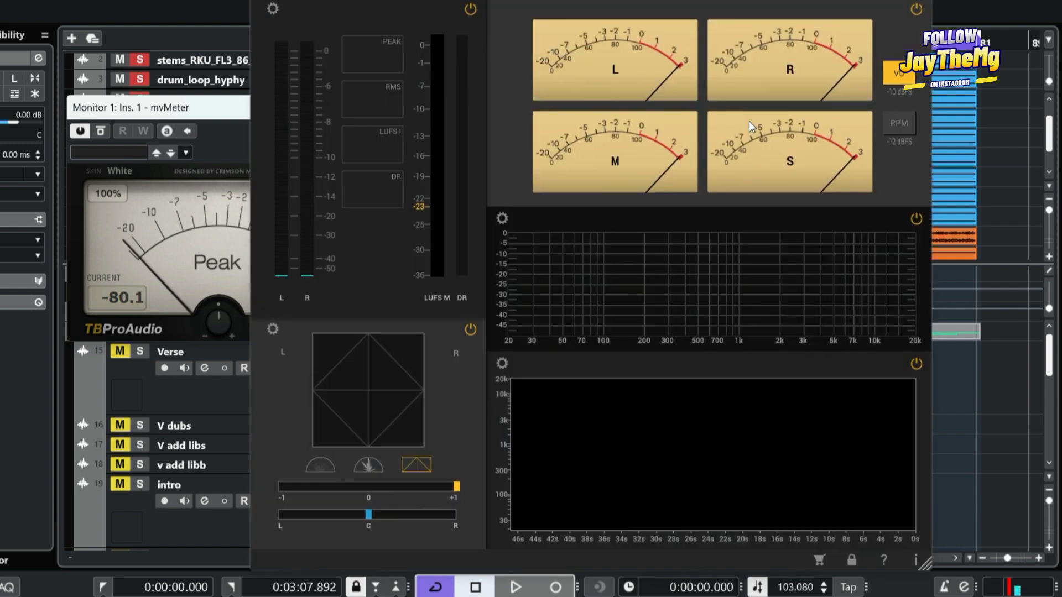
{"action": "left_click_drag", "start_coordinate": [555, 0], "coordinate": [273, 0]}
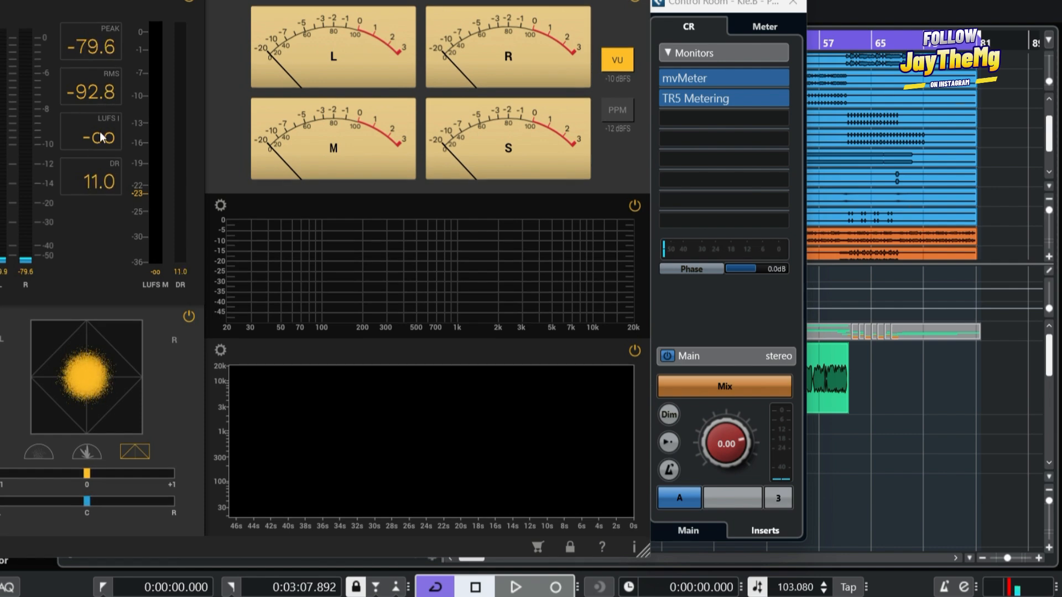
- Load ADPTR MetricAB into the third monitor insert slot, view its Correlation, Stereo Image, Dynamics and Playback pages, and close its window
{"action": "left_click", "coordinate": [858, 99]}
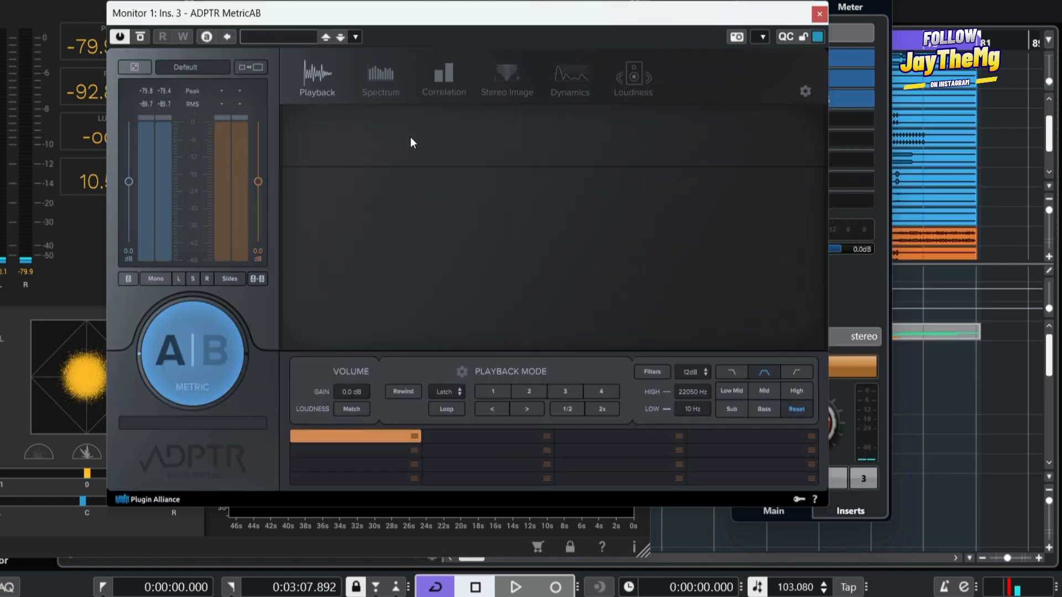
{"action": "left_click", "coordinate": [453, 83]}
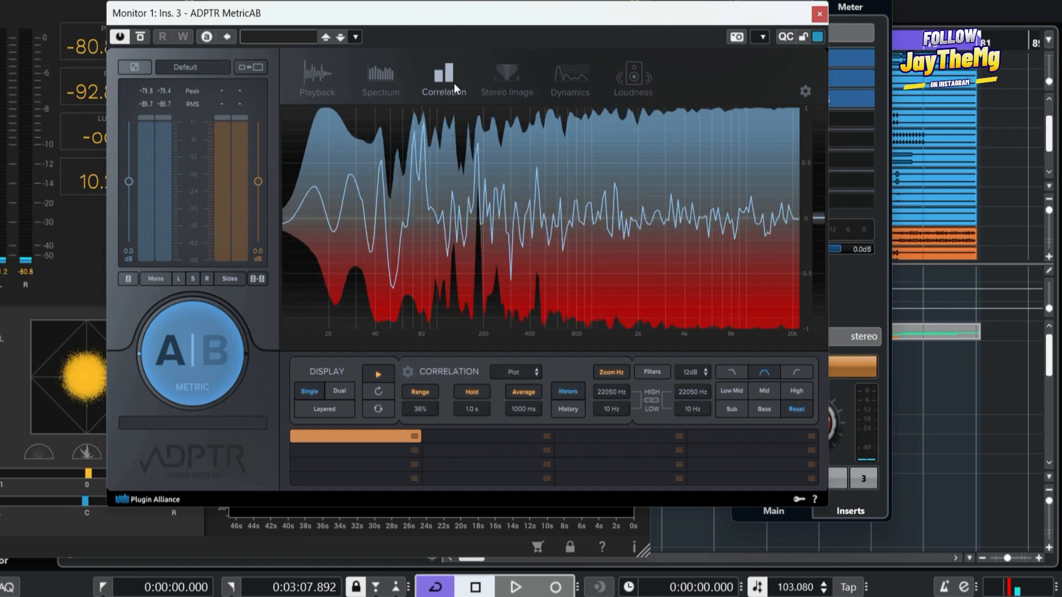
{"action": "left_click", "coordinate": [503, 86]}
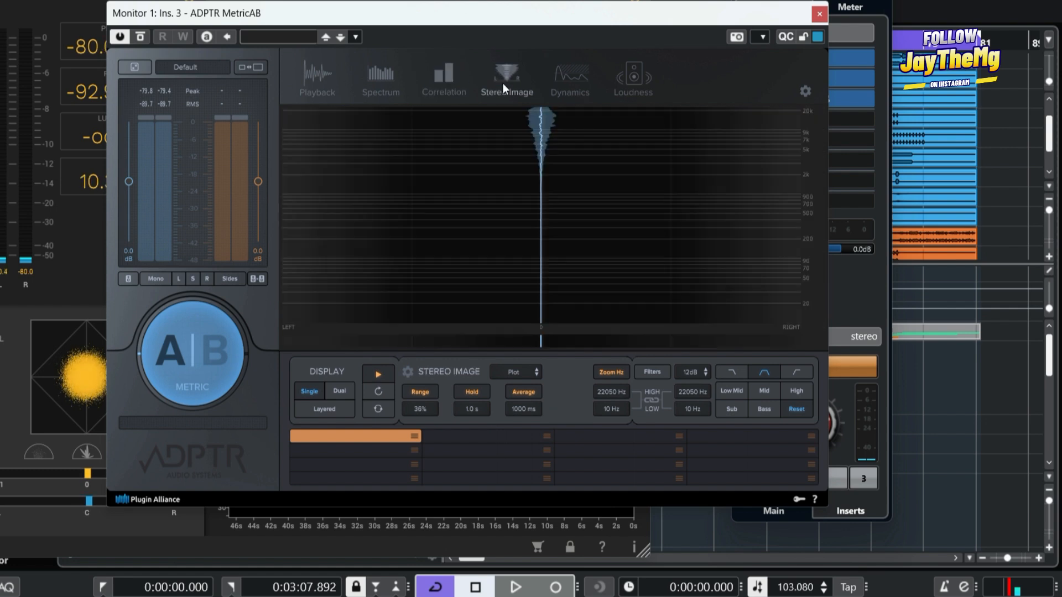
{"action": "left_click", "coordinate": [593, 90]}
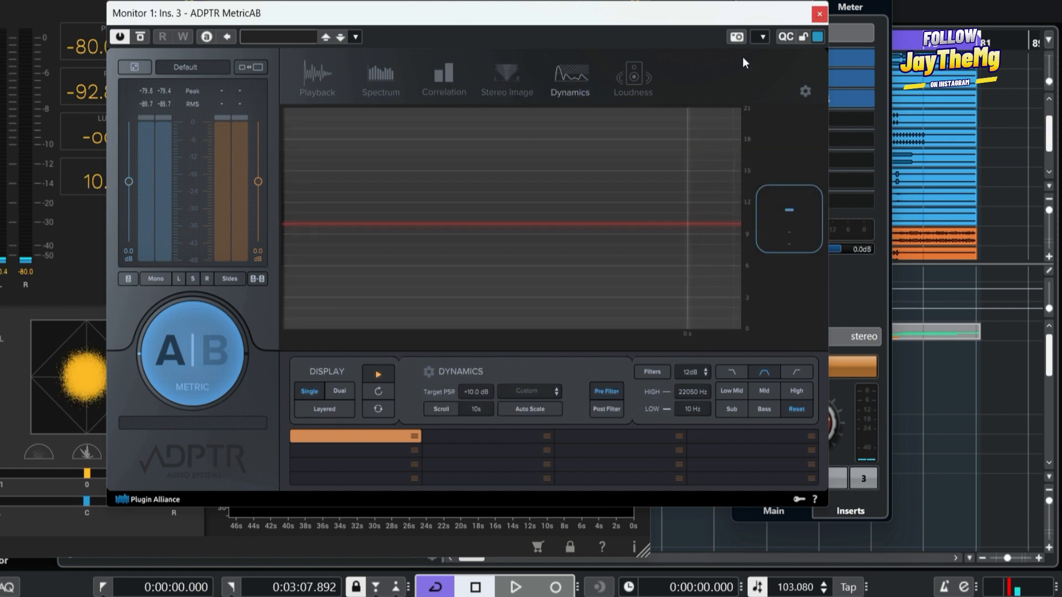
{"action": "left_click", "coordinate": [318, 84]}
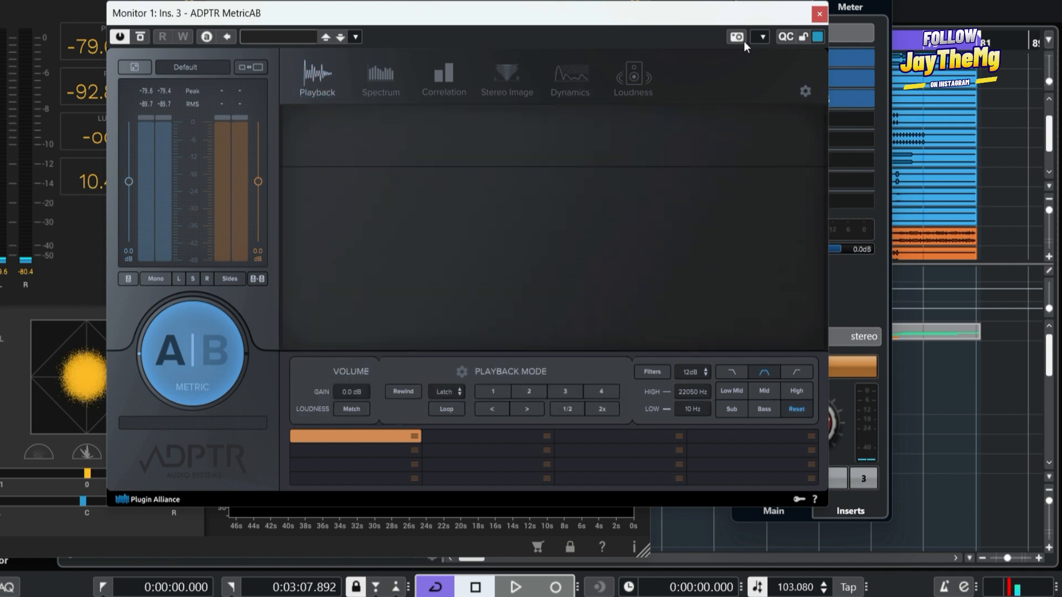
{"action": "left_click", "coordinate": [820, 15]}
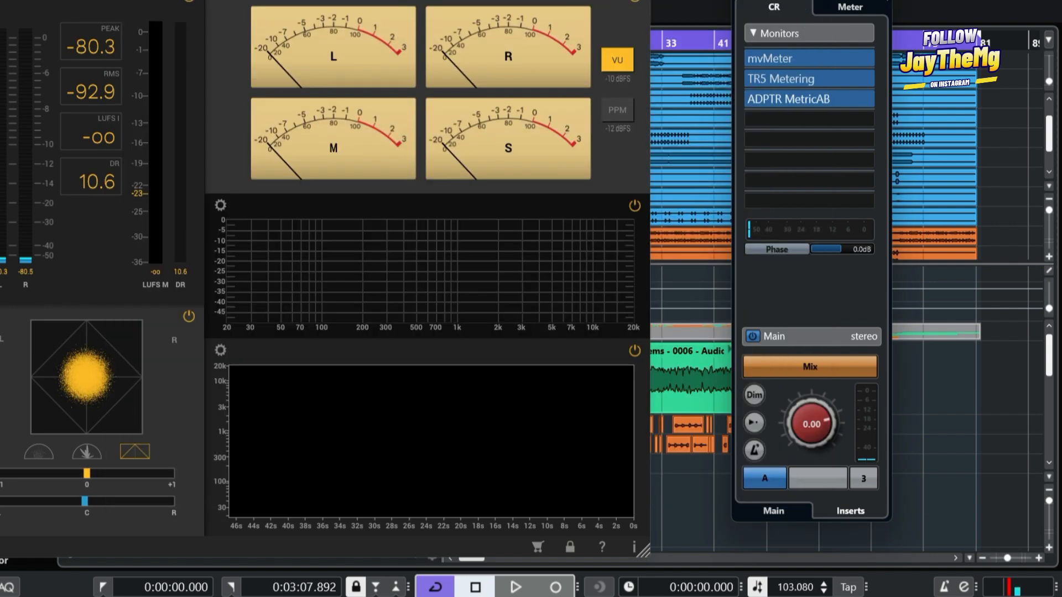
- Close the Control Room and TR5 Metering windows, and reopen the Control Room
{"action": "left_click", "coordinate": [881, 0]}
{"action": "left_click", "coordinate": [641, 1]}
{"action": "left_click", "coordinate": [123, 1]}
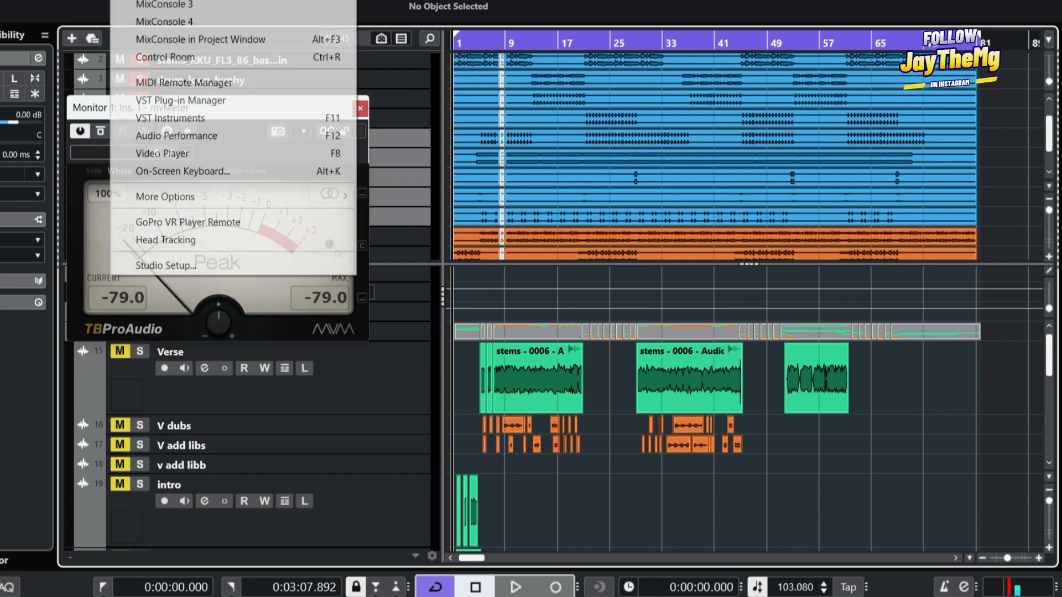
{"action": "left_click", "coordinate": [197, 58]}
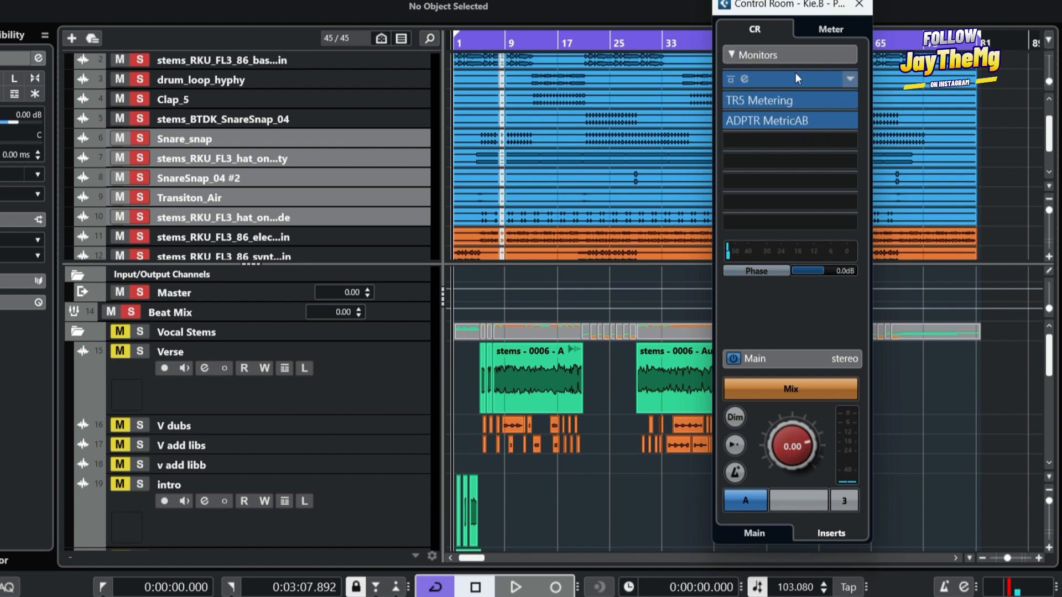
- Reopen the Control Room off to the side and view its master Loudness meter before returning to the monitor inserts
{"action": "left_click", "coordinate": [125, 1]}
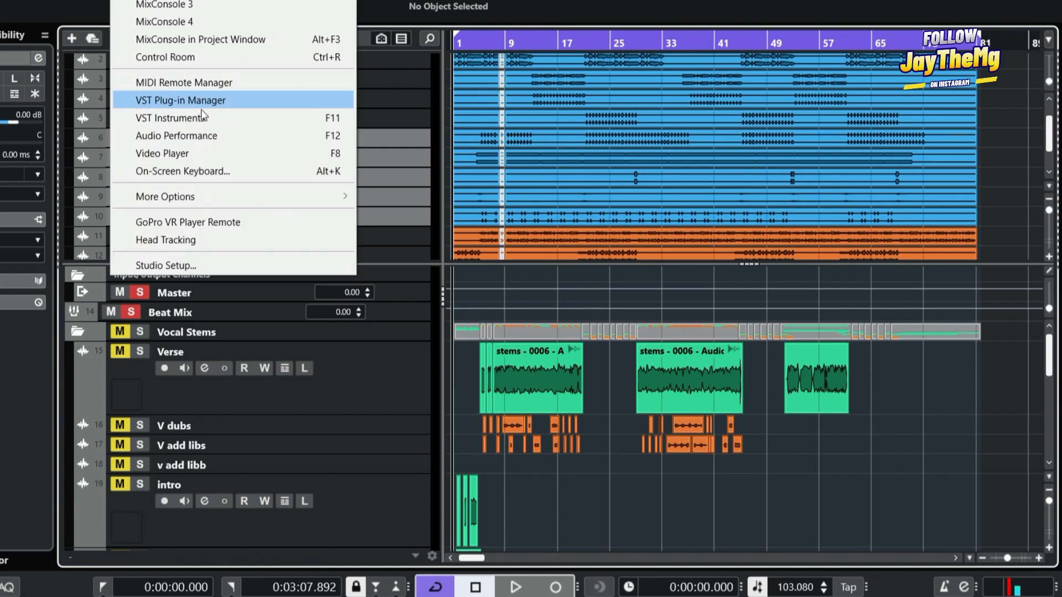
{"action": "left_click", "coordinate": [174, 58]}
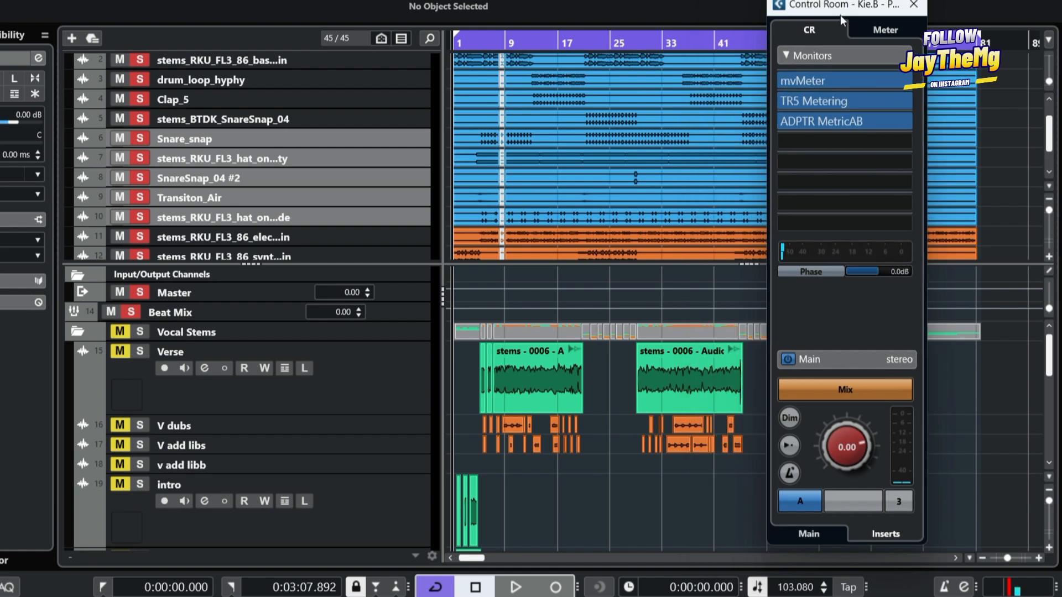
{"action": "scroll", "coordinate": [271, 145], "scroll_direction": "up", "scroll_amount": 2}
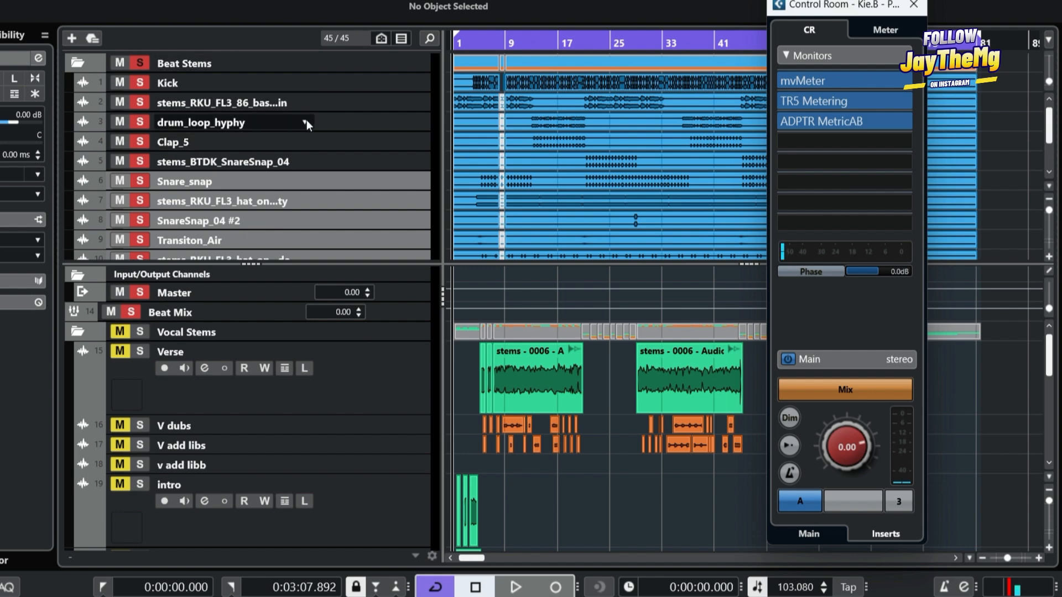
{"action": "scroll", "coordinate": [232, 124], "scroll_direction": "down", "scroll_amount": 2}
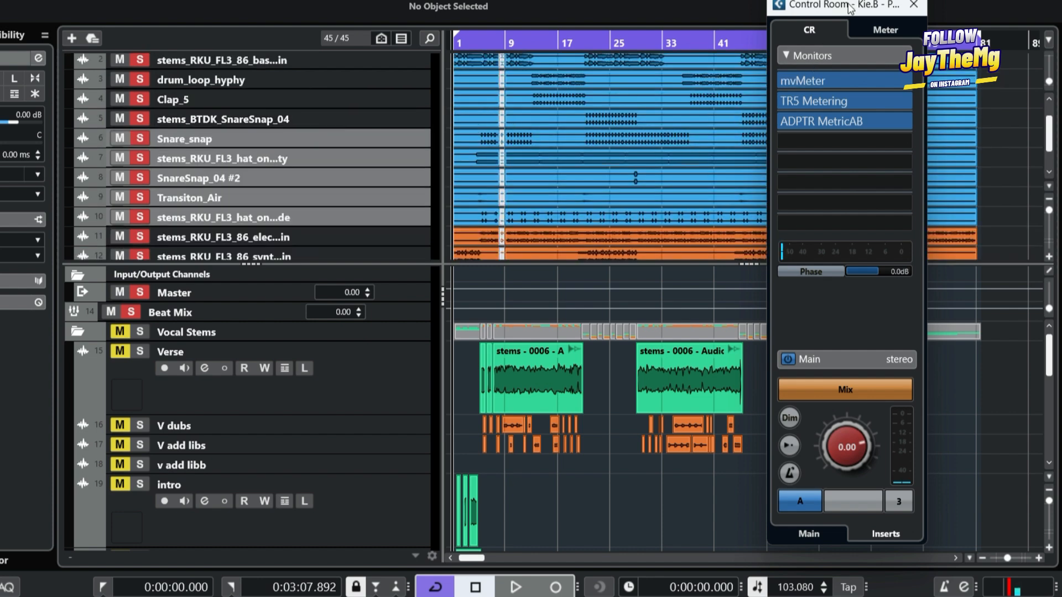
{"action": "left_click_drag", "start_coordinate": [835, 6], "coordinate": [874, 11]}
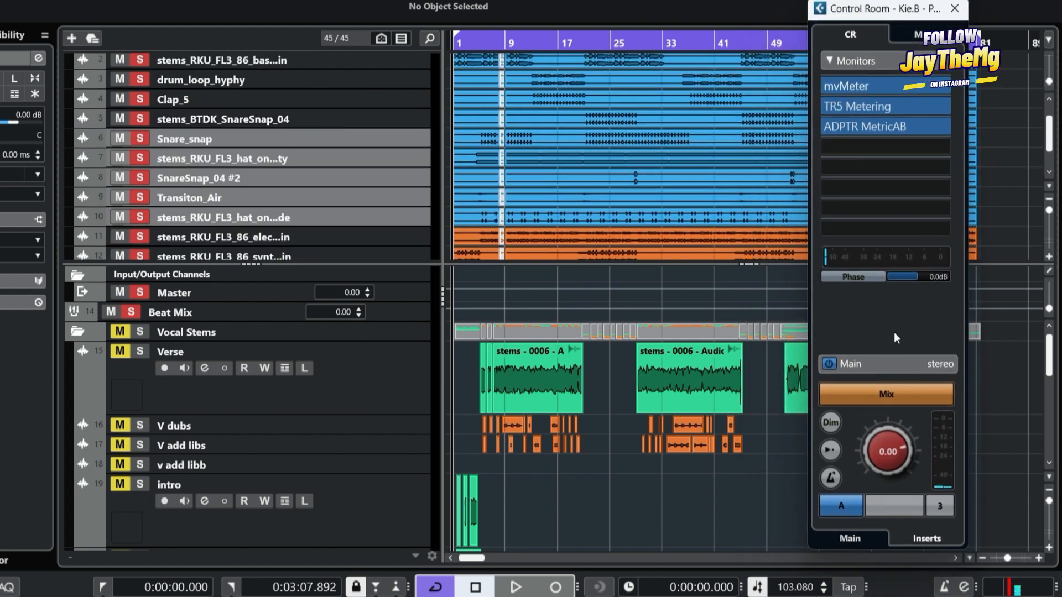
{"action": "left_click", "coordinate": [922, 37]}
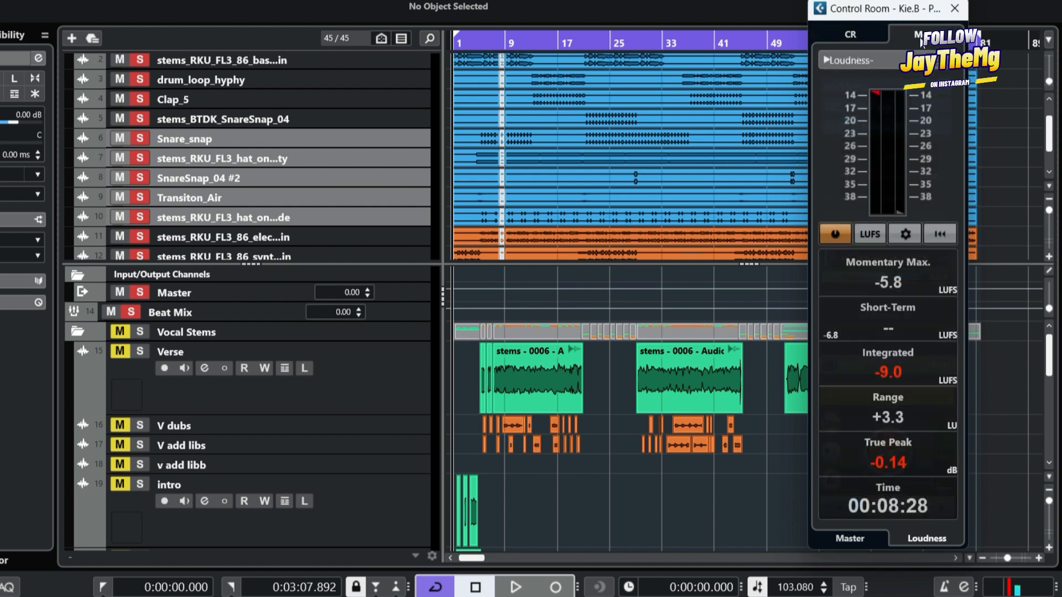
{"action": "left_click", "coordinate": [850, 37]}
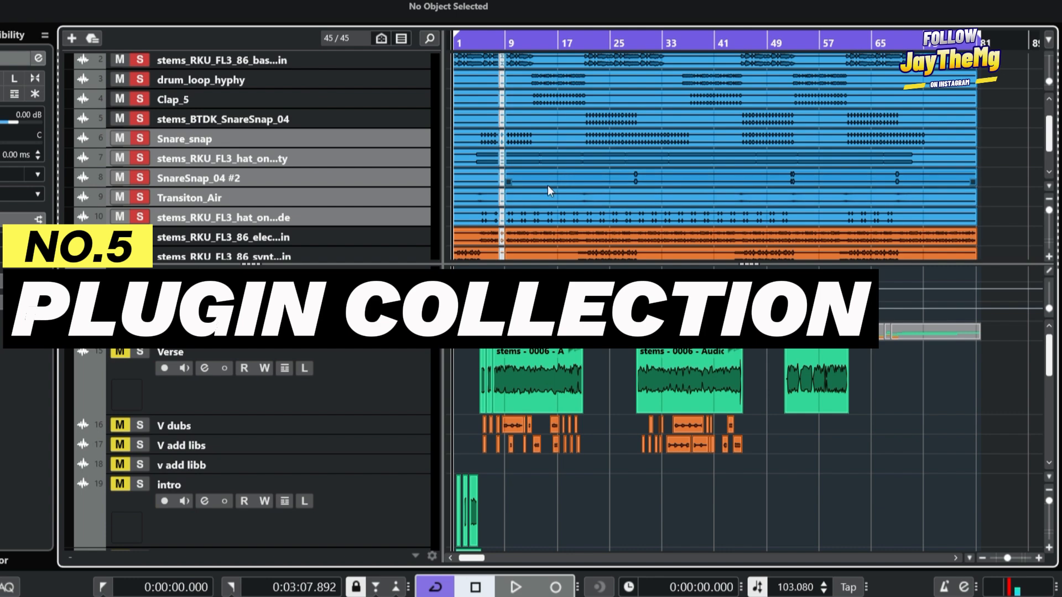
- Browse the Analyzer and Generator categories of the Default plug-in collection from an insert slot of the Lead Vox group channel
{"action": "scroll", "coordinate": [548, 185], "scroll_direction": "up", "scroll_amount": 2}
{"action": "scroll", "coordinate": [516, 409], "scroll_direction": "down", "scroll_amount": 10}
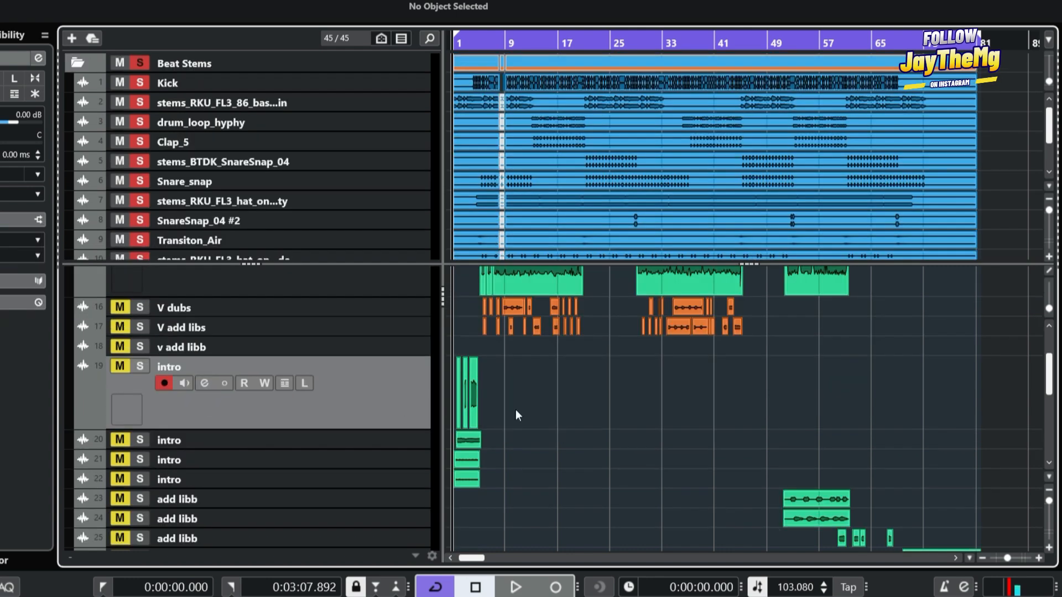
{"action": "left_click", "coordinate": [222, 444]}
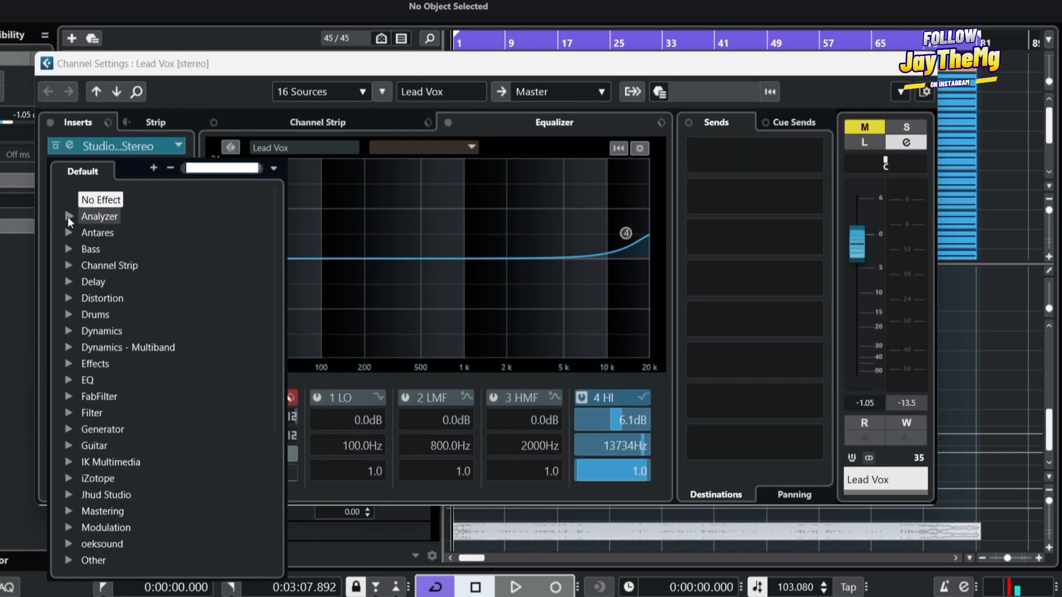
{"action": "left_click", "coordinate": [67, 216]}
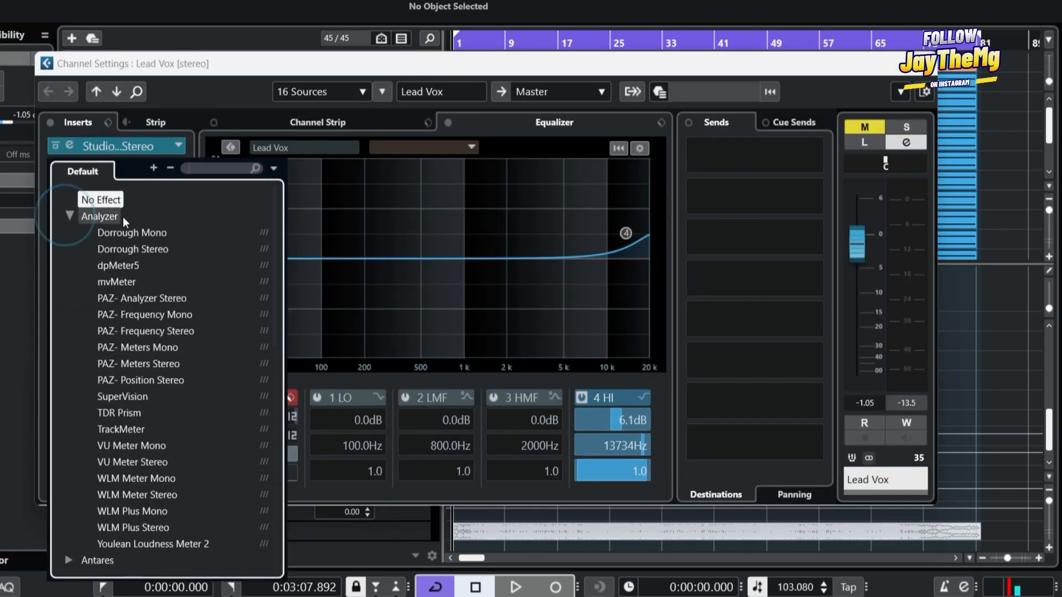
{"action": "scroll", "coordinate": [150, 294], "scroll_direction": "down", "scroll_amount": 10}
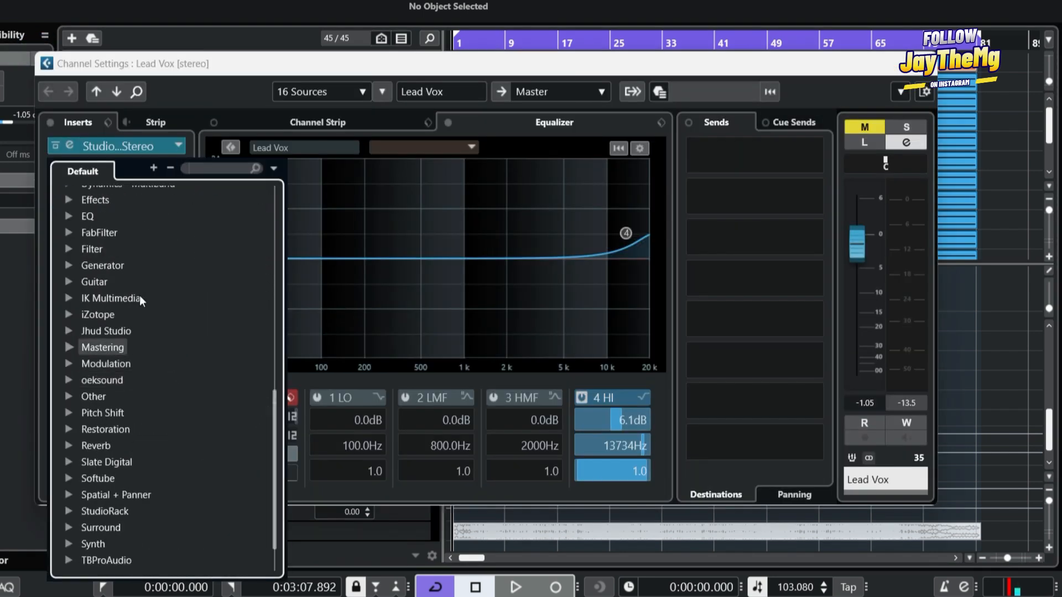
{"action": "left_click", "coordinate": [69, 265]}
{"action": "scroll", "coordinate": [137, 274], "scroll_direction": "up", "scroll_amount": 10}
{"action": "left_click", "coordinate": [72, 216]}
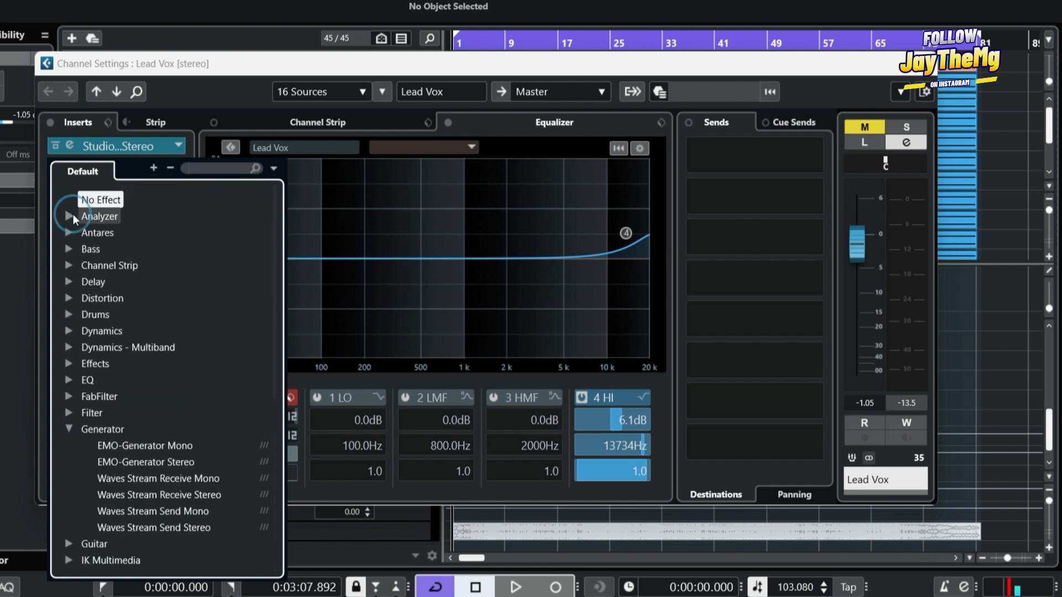
{"action": "left_click", "coordinate": [70, 430]}
{"action": "scroll", "coordinate": [182, 389], "scroll_direction": "down", "scroll_amount": 5}
{"action": "scroll", "coordinate": [182, 388], "scroll_direction": "up", "scroll_amount": 5}
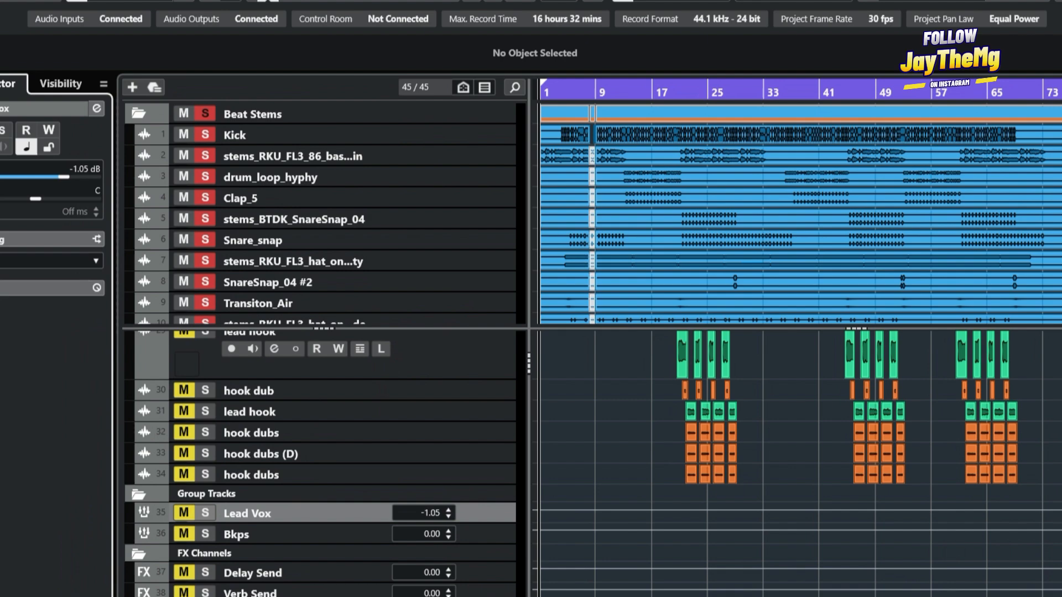
- Create an empty plug-in collection named Mixing And Mastering in the VST Plug-in Manager
{"action": "left_click", "coordinate": [257, 6]}
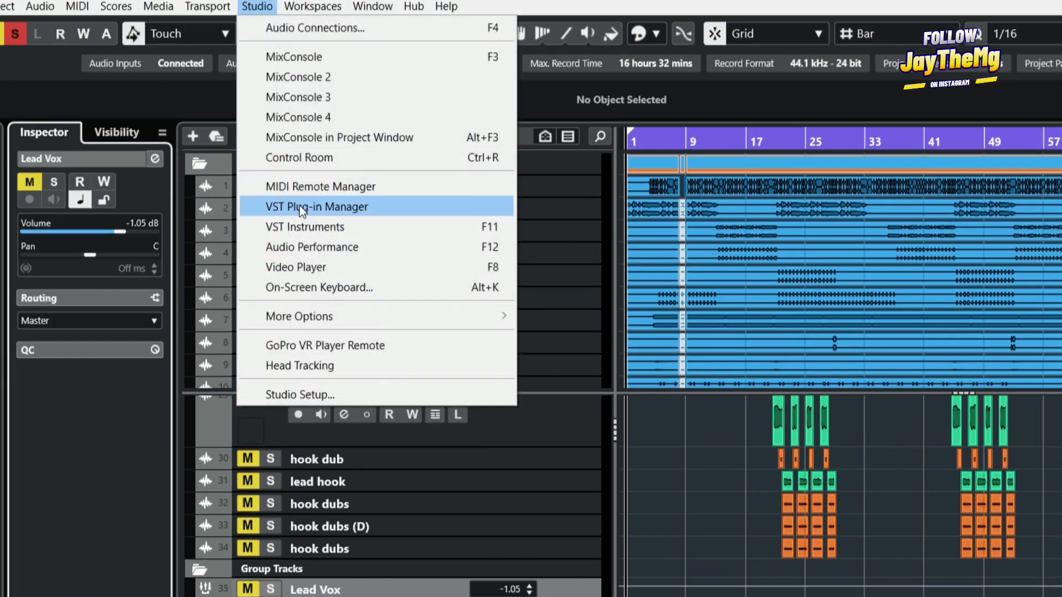
{"action": "left_click", "coordinate": [310, 206]}
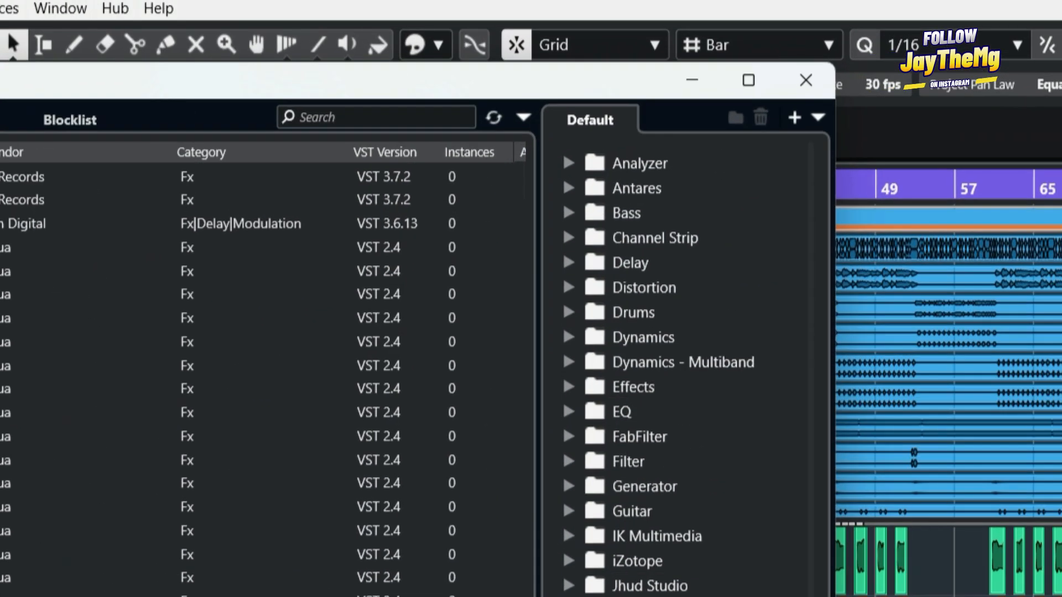
{"action": "scroll", "coordinate": [686, 369], "scroll_direction": "down", "scroll_amount": 3}
{"action": "scroll", "coordinate": [686, 368], "scroll_direction": "up", "scroll_amount": 3}
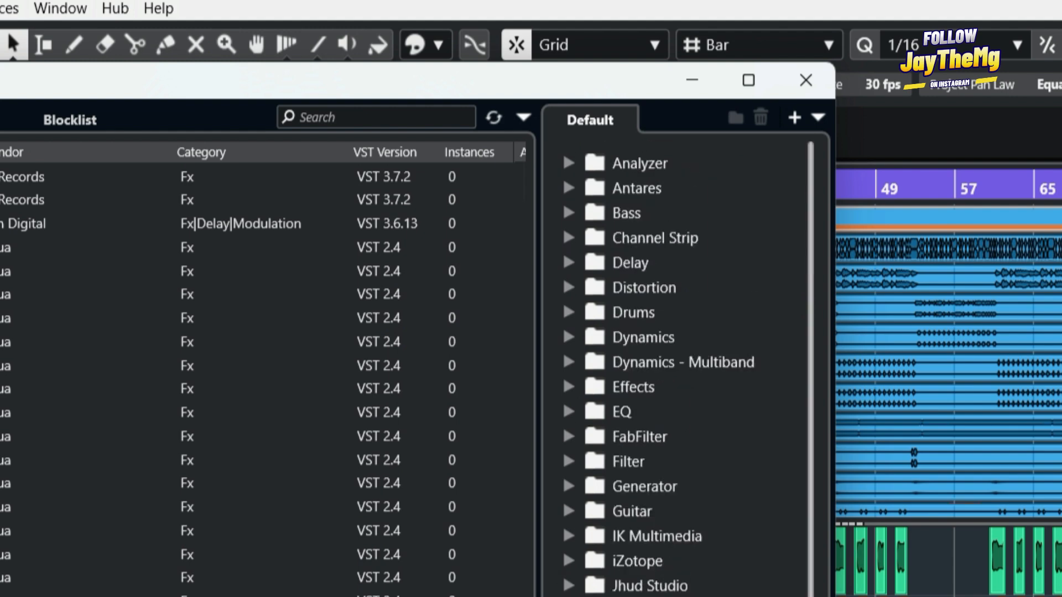
{"action": "left_click", "coordinate": [807, 120]}
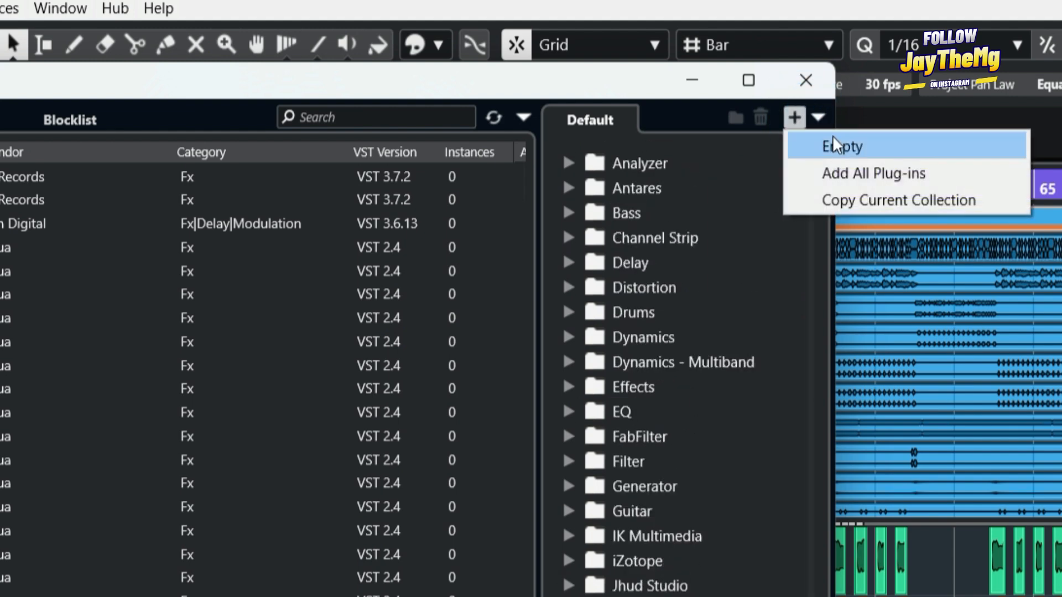
{"action": "left_click", "coordinate": [858, 152]}
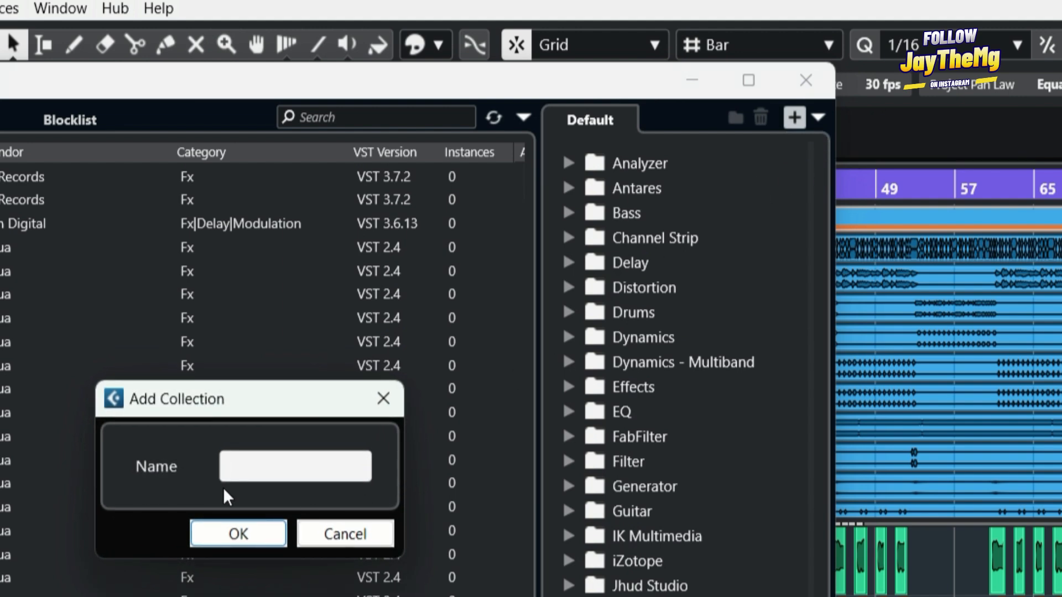
{"action": "type", "text": "Mixing And Masteri"}
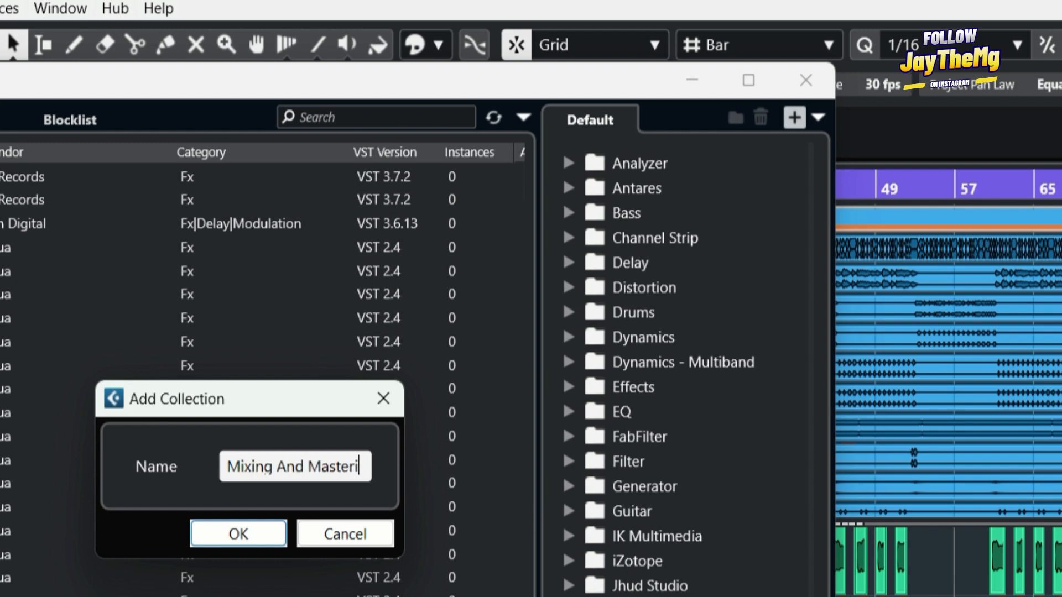
{"action": "type", "text": "ng"}
{"action": "left_click", "coordinate": [254, 535]}
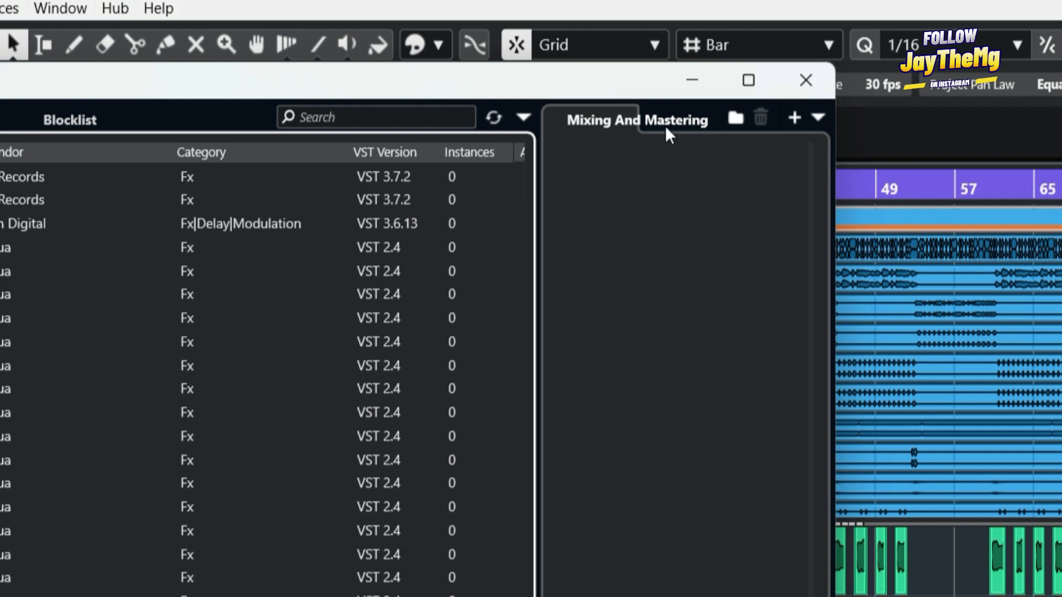
- Create a folder in the new collection and name it Mixing Plugins
{"action": "left_click", "coordinate": [730, 124]}
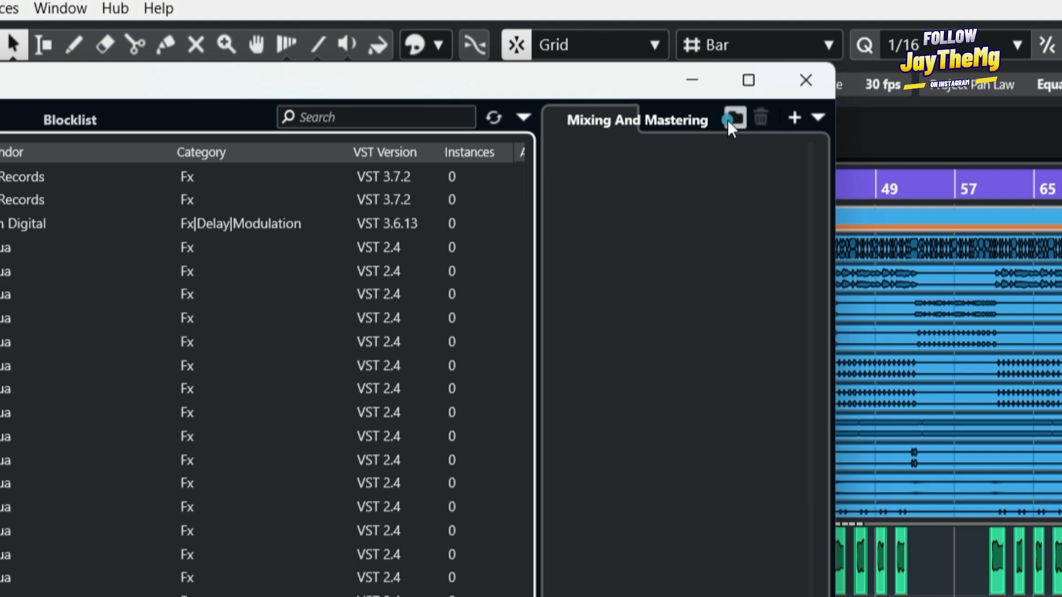
{"action": "type", "text": "Mix"}
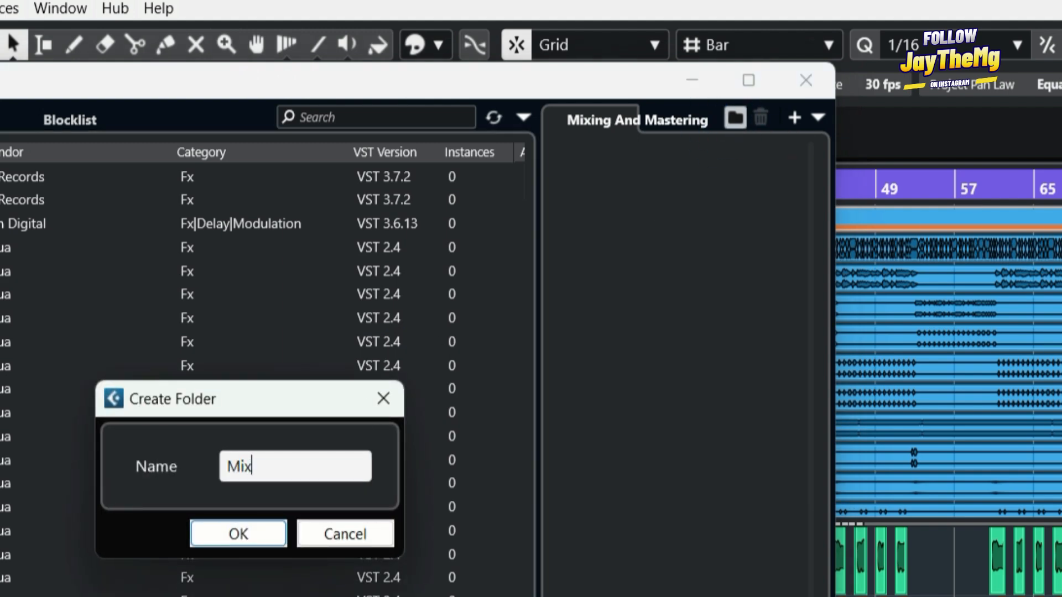
{"action": "type", "text": "ing Plugins"}
{"action": "left_click", "coordinate": [243, 534]}
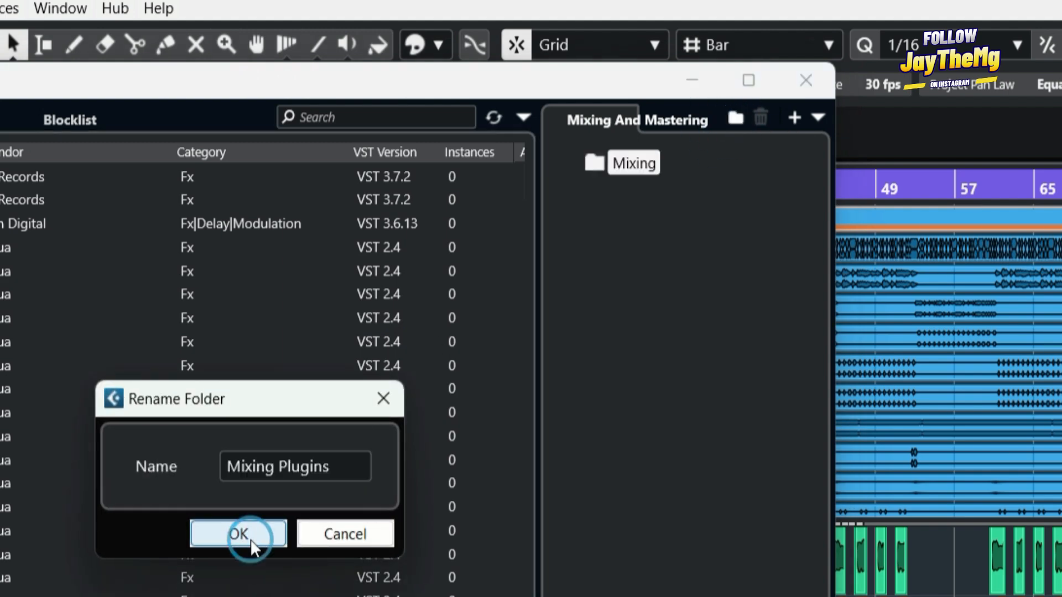
- Add a second folder named Mastering Plugins to the Mixing And Mastering collection
{"action": "right_click", "coordinate": [653, 254]}
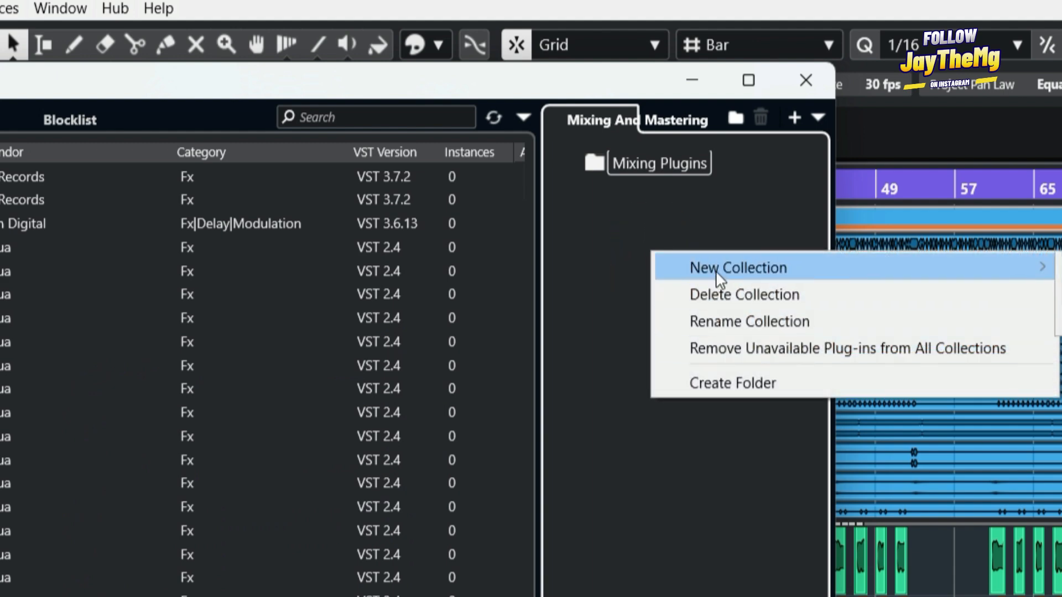
{"action": "left_click", "coordinate": [733, 119]}
{"action": "type", "text": "M"}
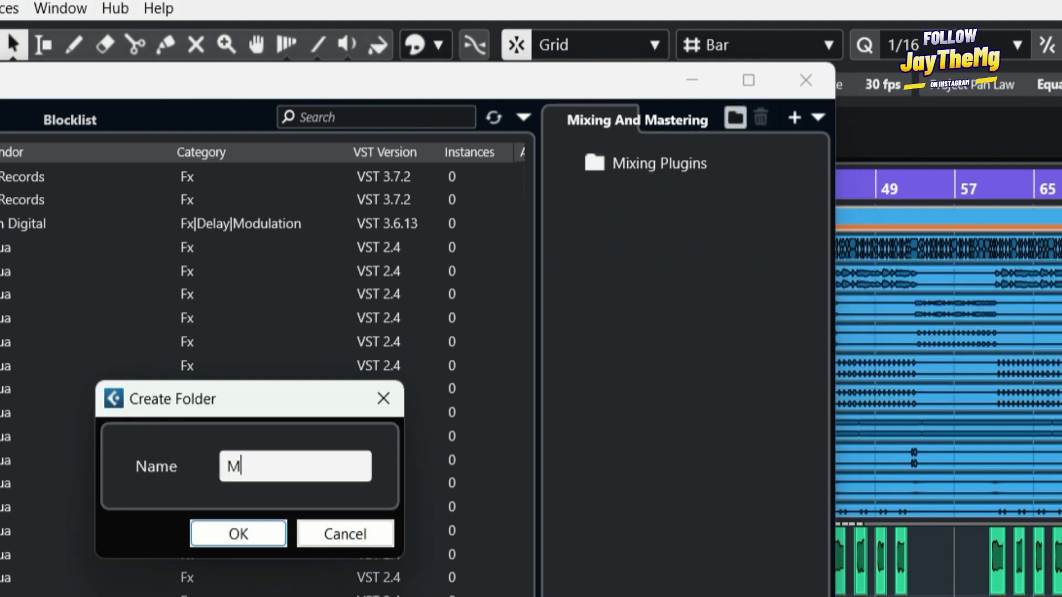
{"action": "type", "text": "astering Plugins"}
{"action": "key", "text": "Return"}
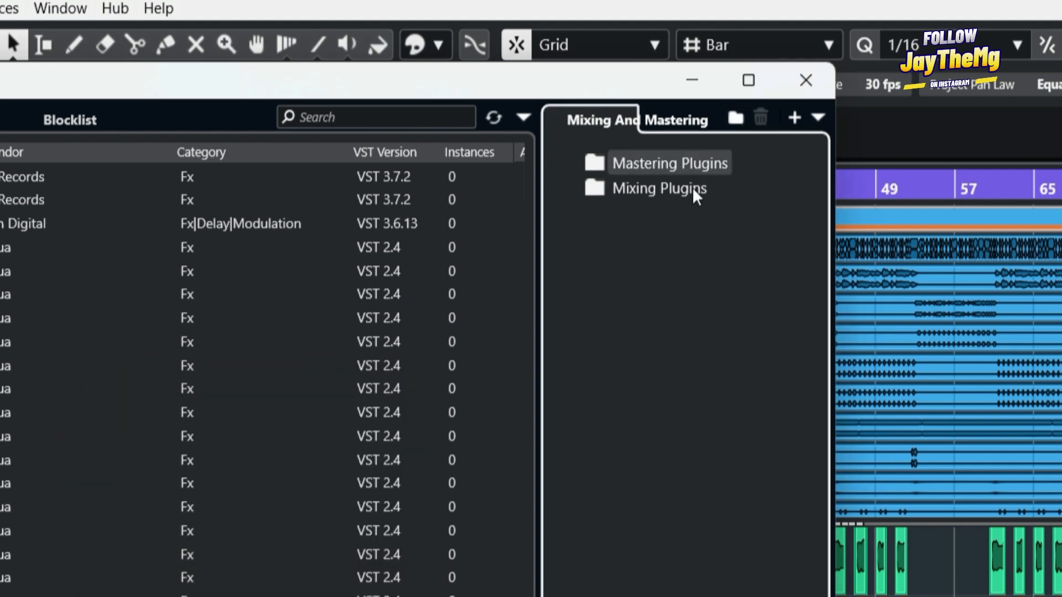
- Sort the VST effects by vendor in descending order and go to the Waves plug-ins starting with S
{"action": "left_click", "coordinate": [647, 166]}
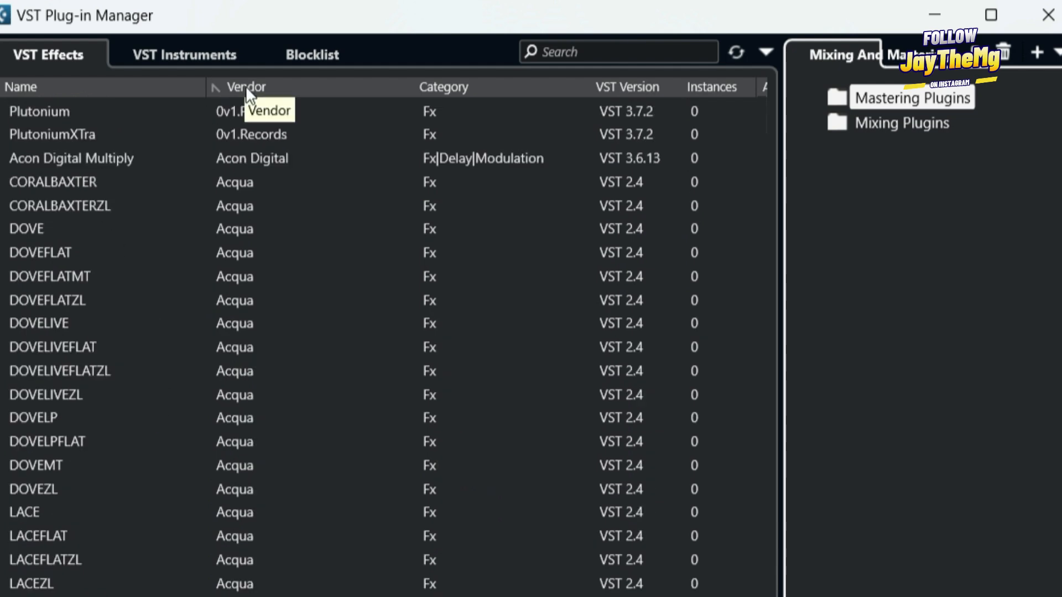
{"action": "left_click", "coordinate": [246, 85]}
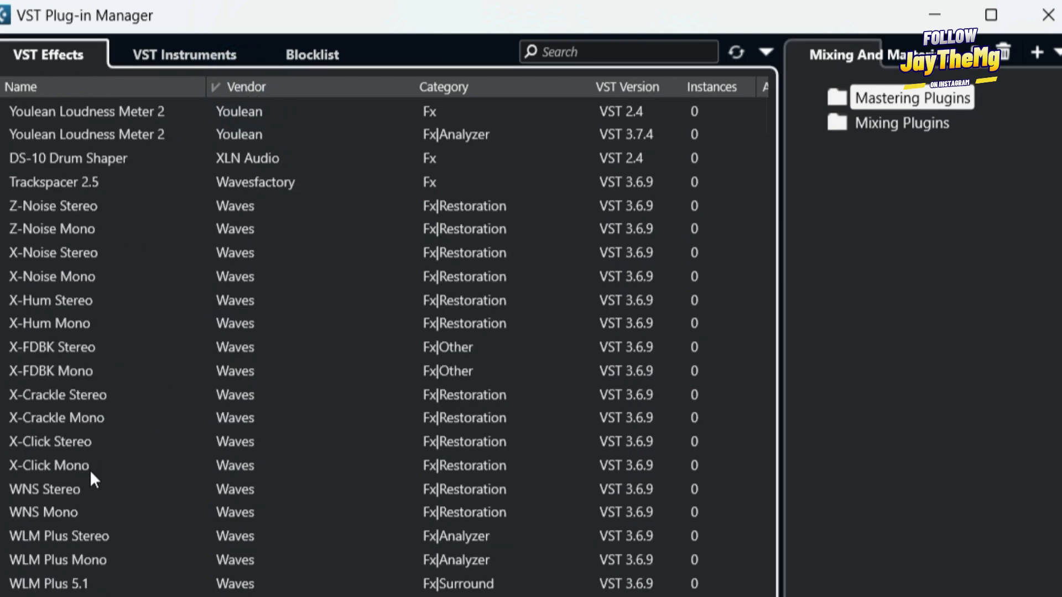
{"action": "scroll", "coordinate": [89, 471], "scroll_direction": "down", "scroll_amount": 10}
{"action": "scroll", "coordinate": [90, 472], "scroll_direction": "up", "scroll_amount": 2}
{"action": "scroll", "coordinate": [89, 473], "scroll_direction": "down", "scroll_amount": 10}
- Add SSLEQ Stereo and SSLEQ Mono to the Mastering Plugins folder and check the folder's contents
{"action": "left_click", "coordinate": [90, 497]}
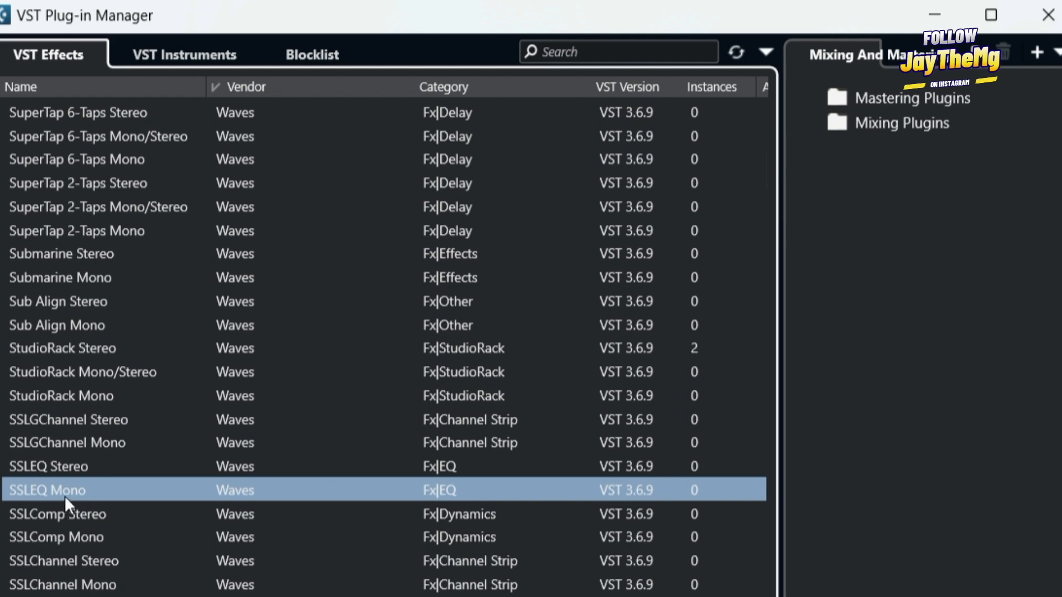
{"action": "left_click", "coordinate": [77, 471]}
{"action": "left_click", "coordinate": [76, 484], "text": "shift"}
{"action": "left_click_drag", "start_coordinate": [72, 463], "coordinate": [910, 107]}
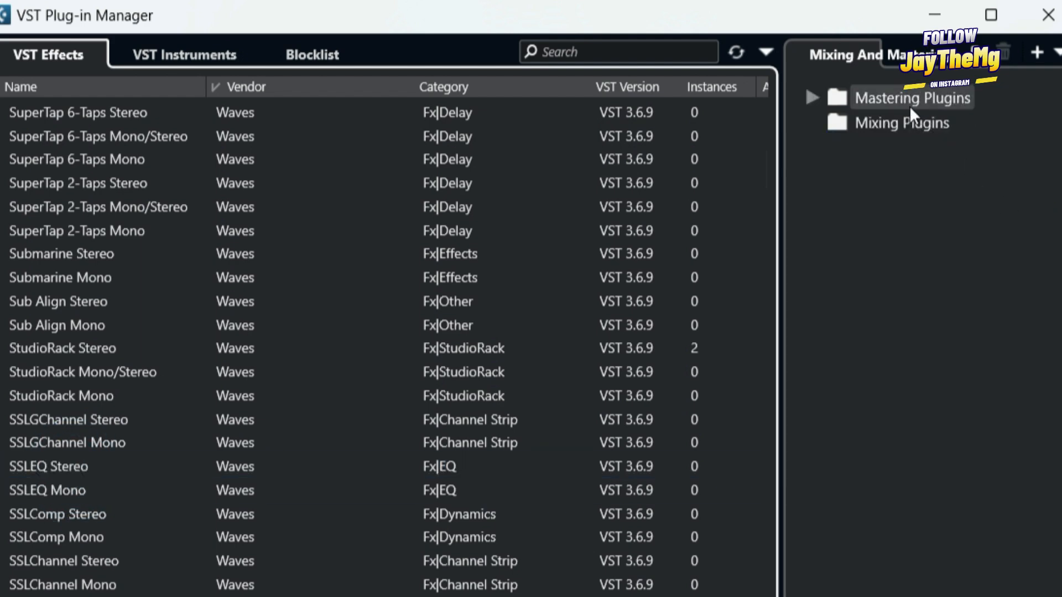
{"action": "left_click", "coordinate": [812, 98]}
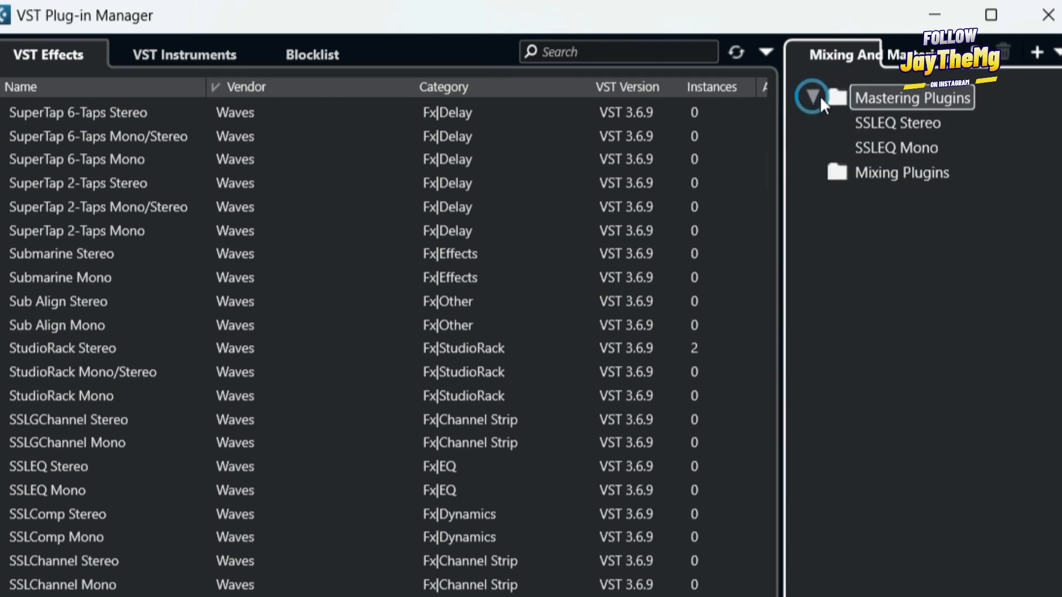
{"action": "left_click", "coordinate": [811, 98]}
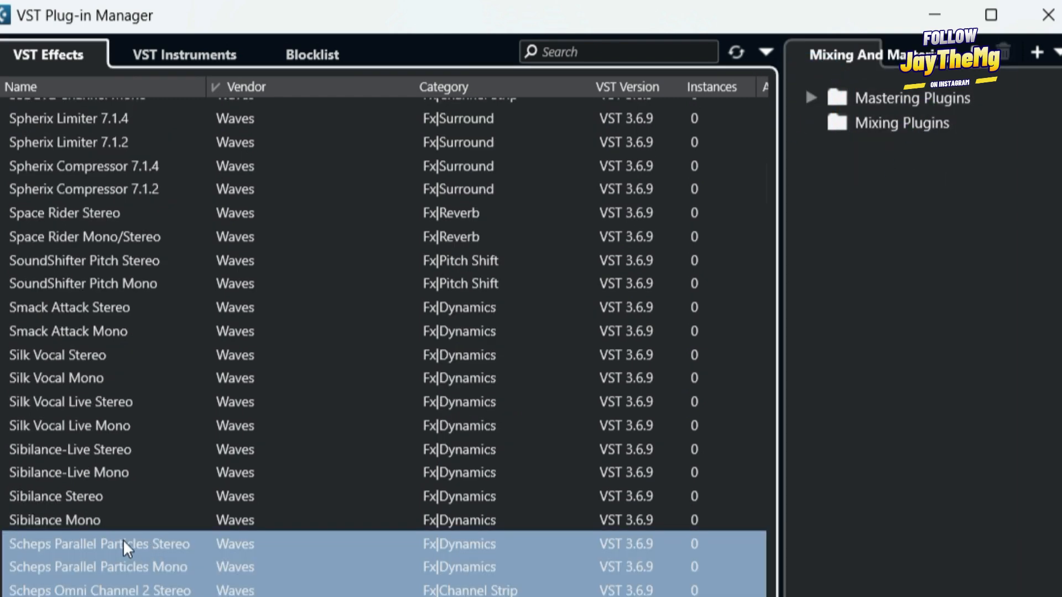
- Add the stereo and mono versions of Scheps Parallel Particles and Scheps Omni Channel 2 to the Mixing Plugins folder
{"action": "left_click_drag", "start_coordinate": [124, 546], "coordinate": [908, 131]}
{"action": "double_click", "coordinate": [908, 128]}
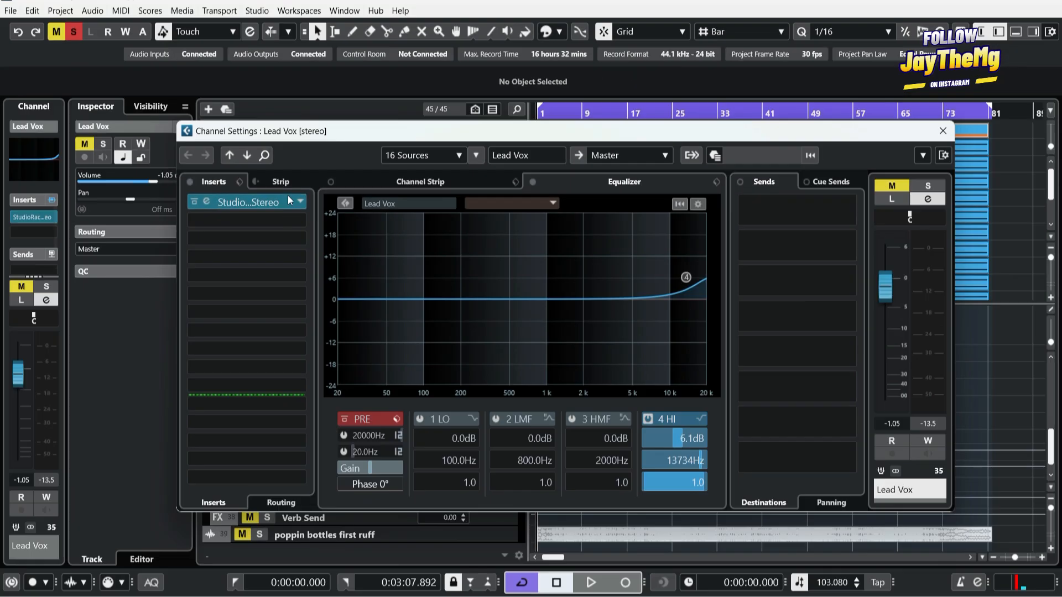
- View the Mixing And Mastering collection in the Lead Vox insert plug-in selector, and close the channel settings
{"action": "left_click", "coordinate": [287, 197]}
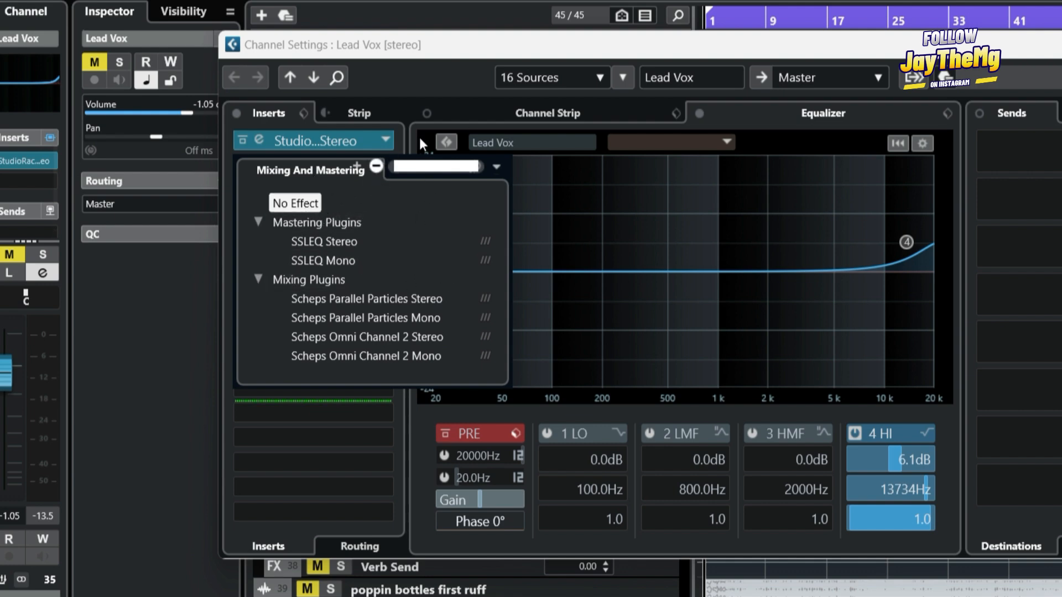
{"action": "left_click", "coordinate": [586, 53]}
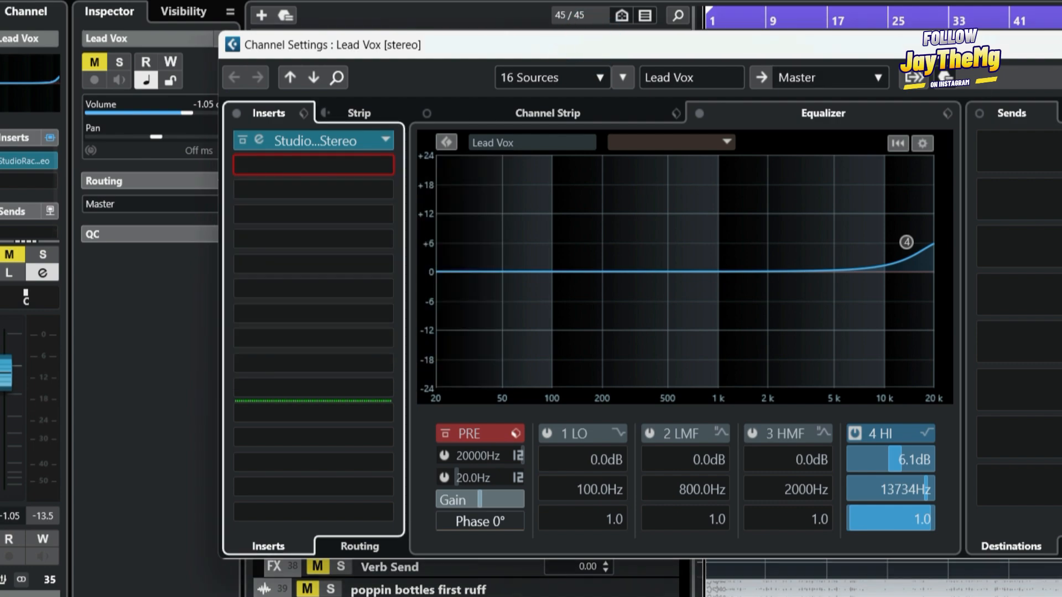
{"action": "left_click", "coordinate": [1059, 44]}
- Reopen the VST Plug-in Manager and switch the active collection back to Default
{"action": "left_click", "coordinate": [326, 1]}
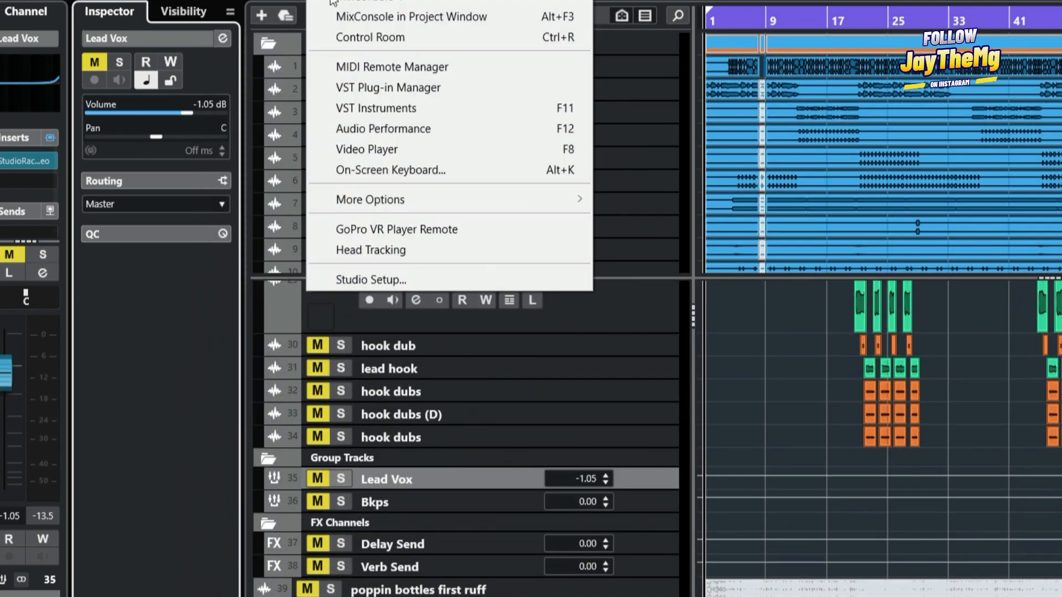
{"action": "left_click", "coordinate": [411, 86]}
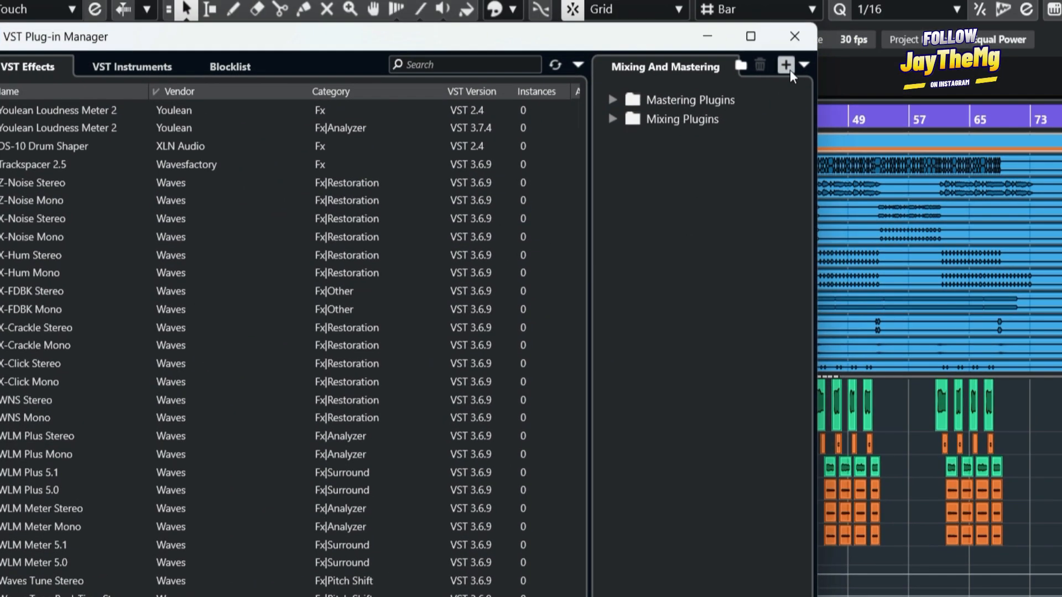
{"action": "left_click", "coordinate": [789, 70]}
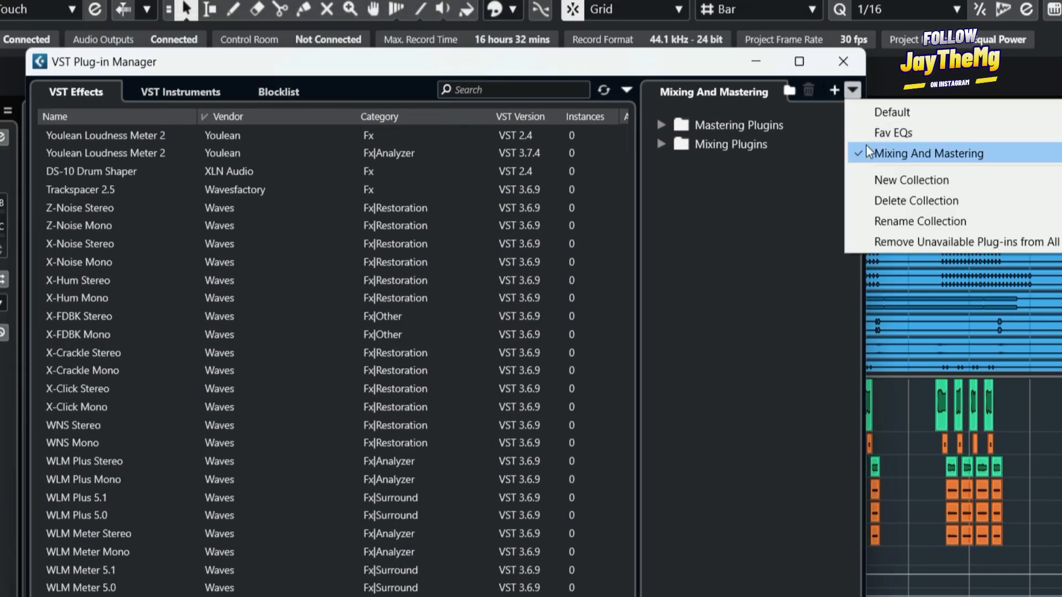
{"action": "left_click", "coordinate": [881, 111]}
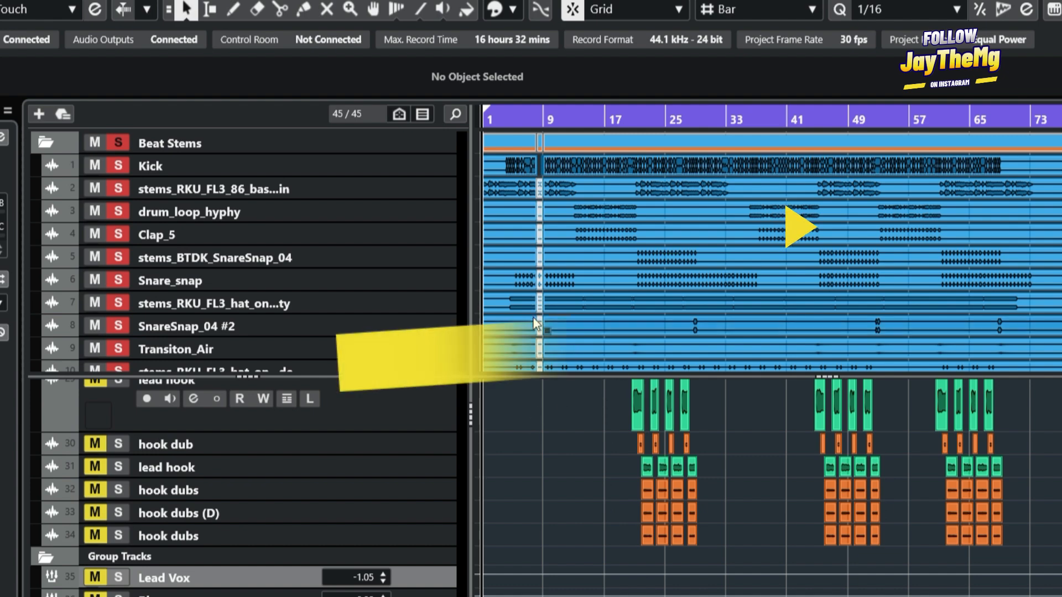
{"action": "scroll", "coordinate": [540, 319], "scroll_direction": "down", "scroll_amount": 3}
{"action": "scroll", "coordinate": [541, 319], "scroll_direction": "up", "scroll_amount": 3}
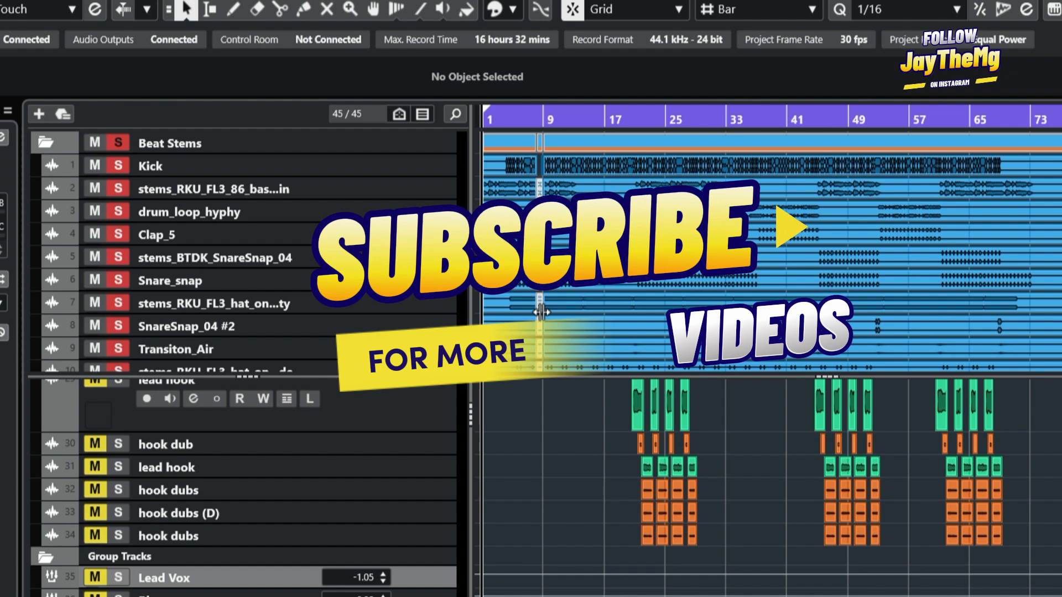